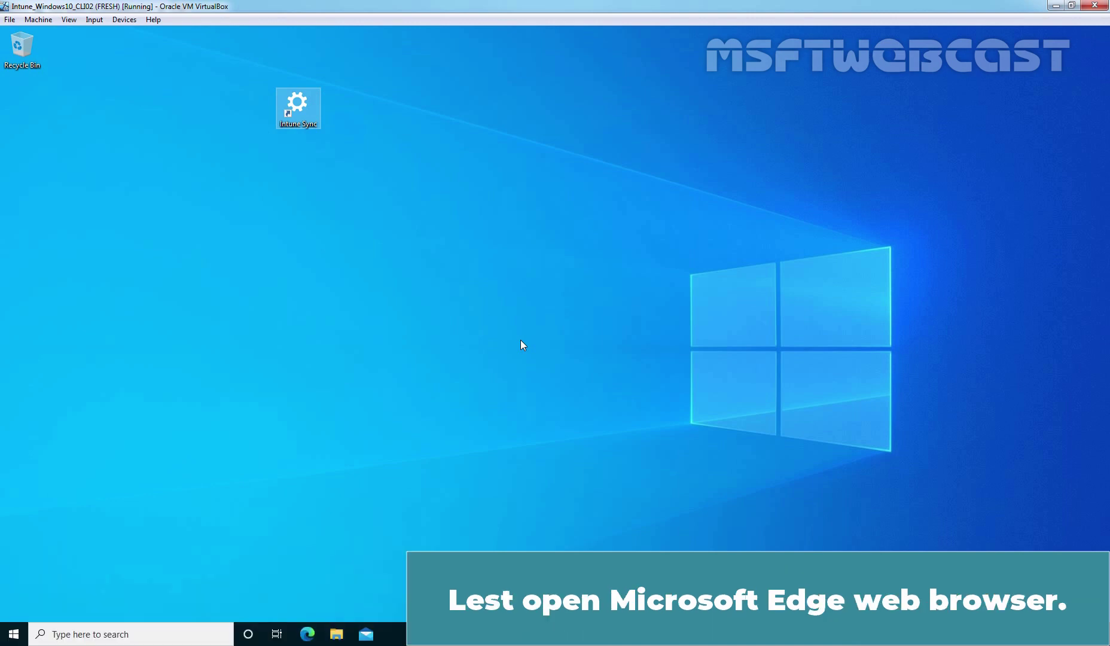
Step: Launch Edge and go to Apps > Manage apps, which shows no installed web apps
left_click(305, 635)
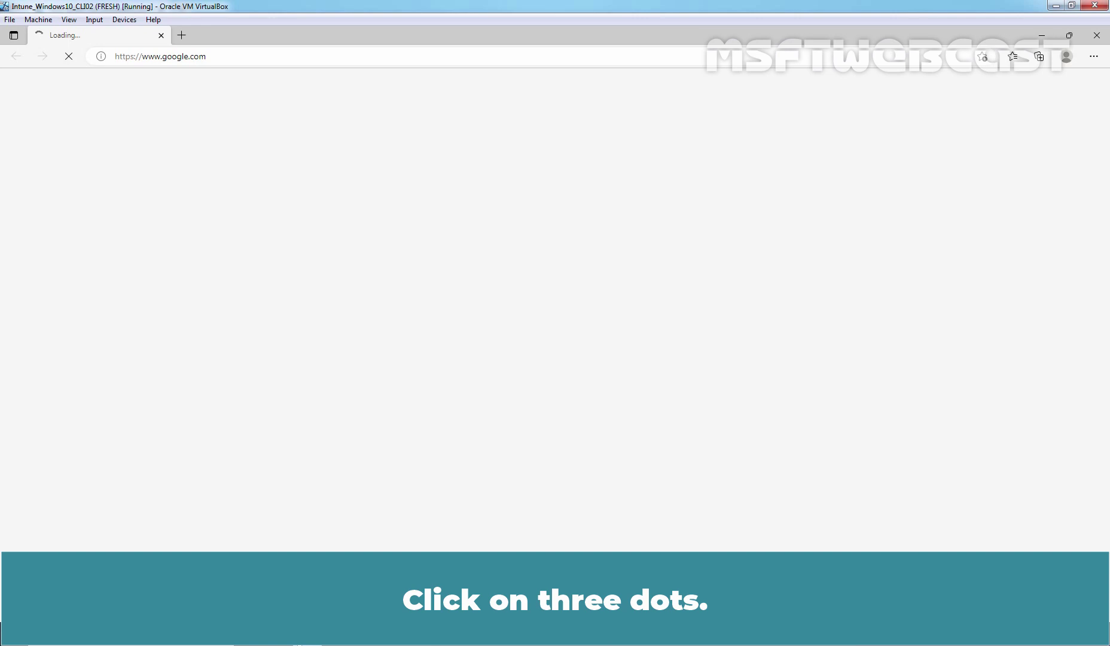
left_click(1094, 57)
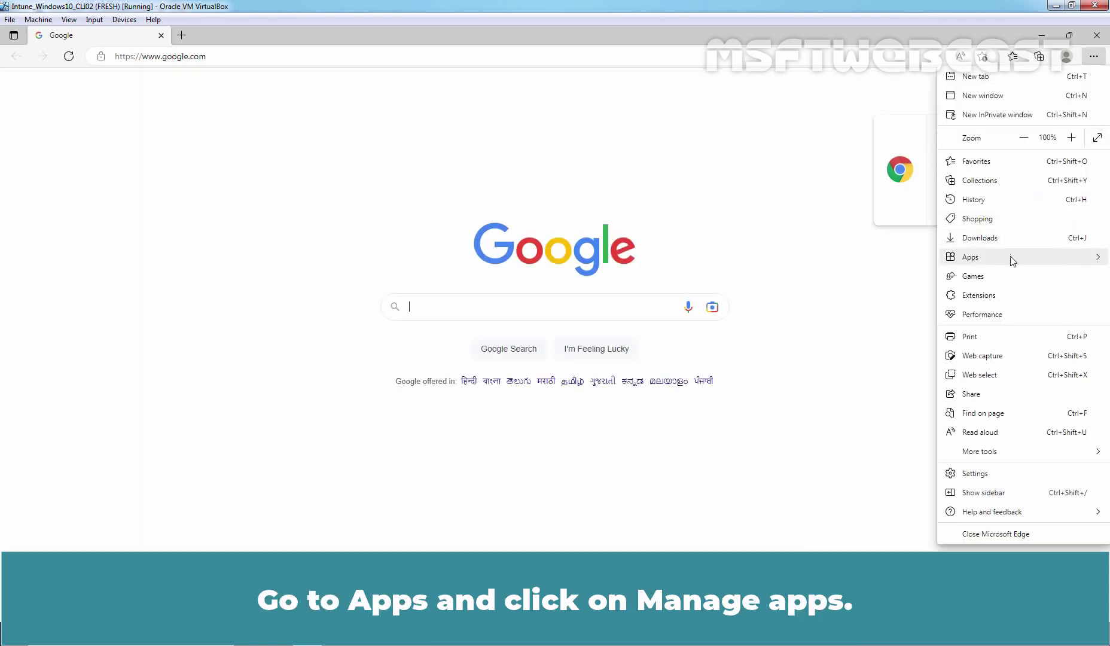
mouse_move(1002, 262)
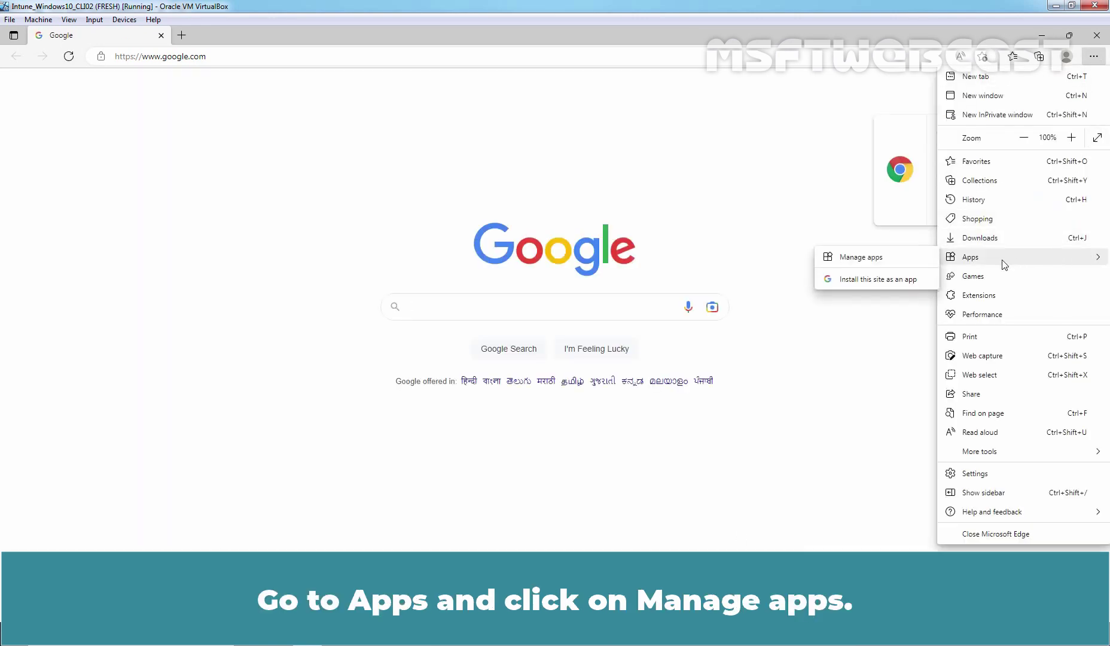
left_click(868, 257)
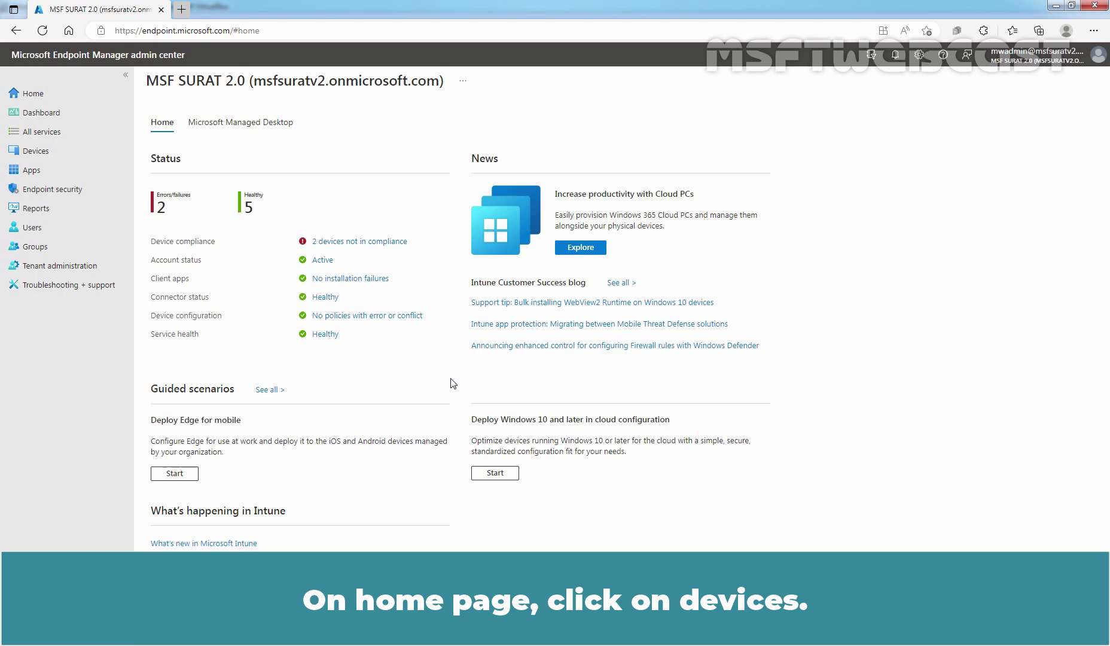
Step: Navigate Devices > Windows > Configuration profiles to see the empty Windows profiles list
left_click(51, 152)
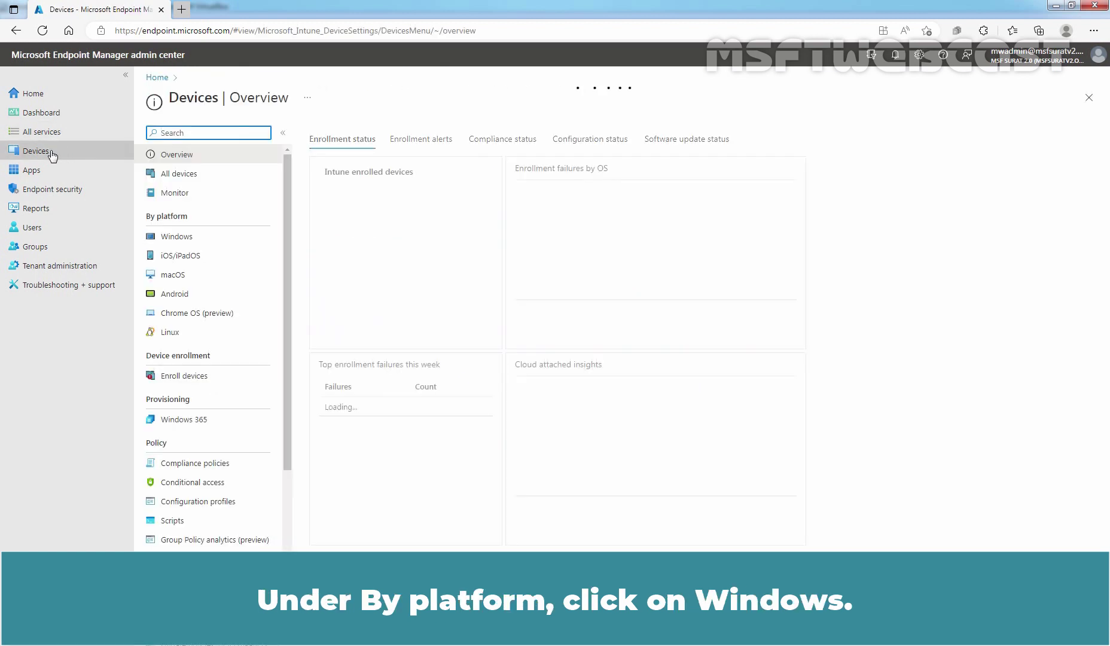
left_click(181, 240)
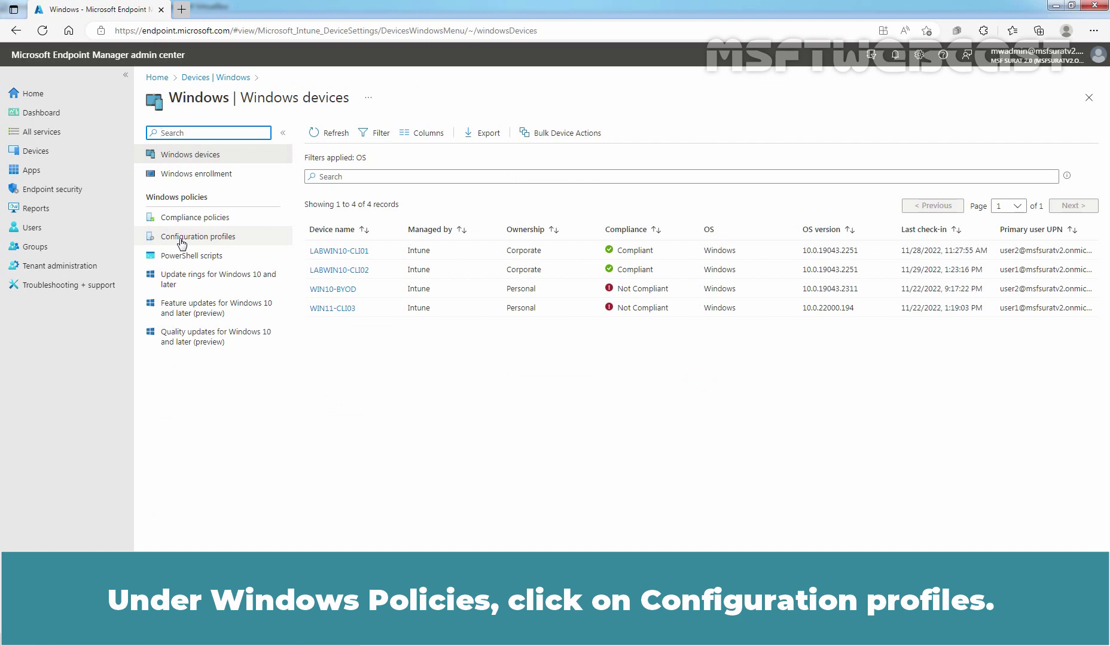
left_click(198, 239)
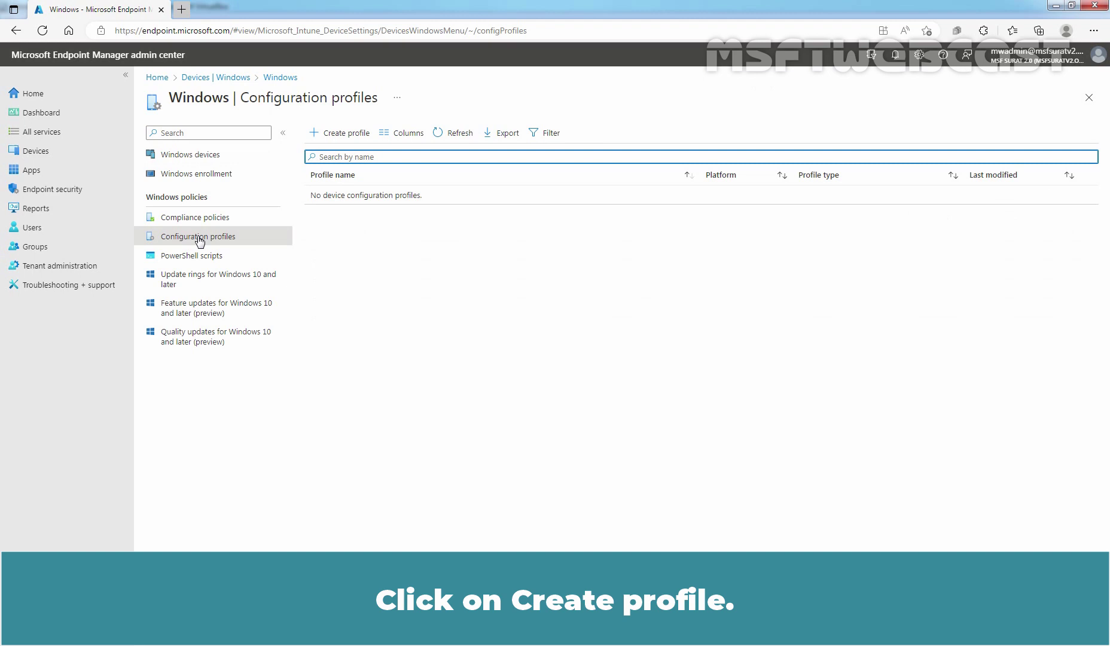
Step: Create a new profile with platform Windows 10 and later and type Settings catalog
left_click(347, 133)
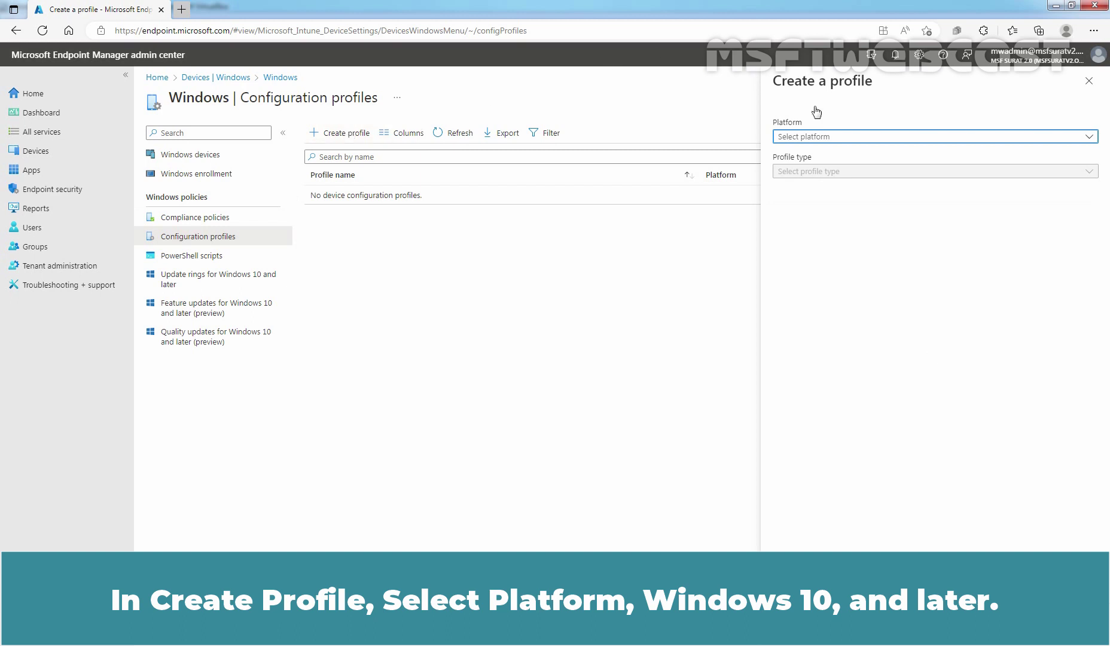
left_click(836, 137)
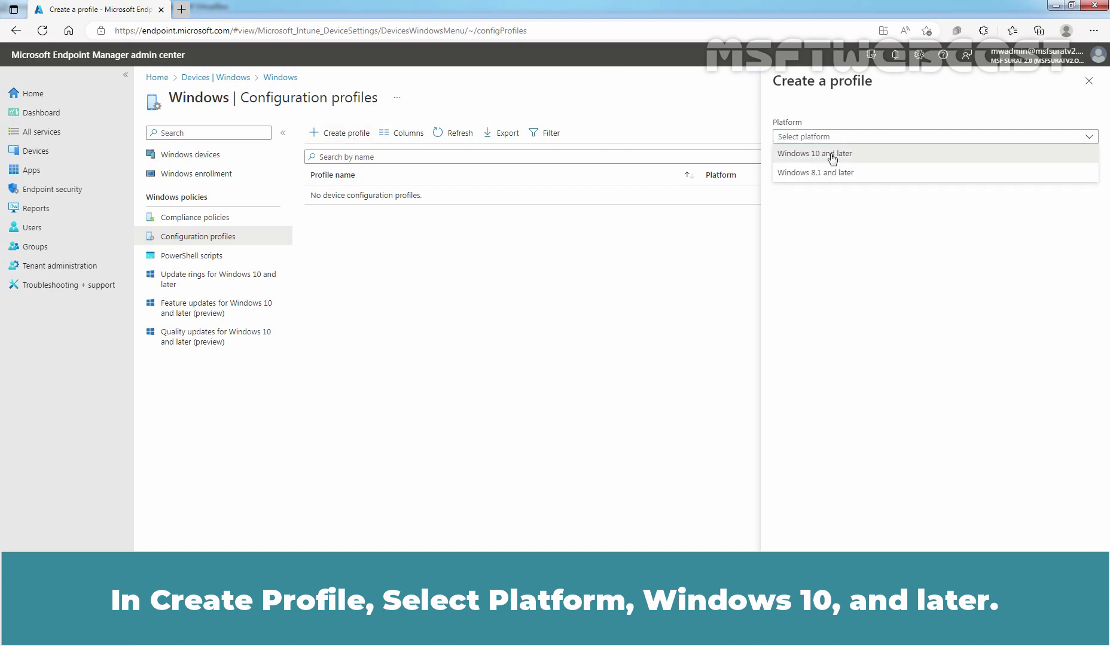
left_click(835, 153)
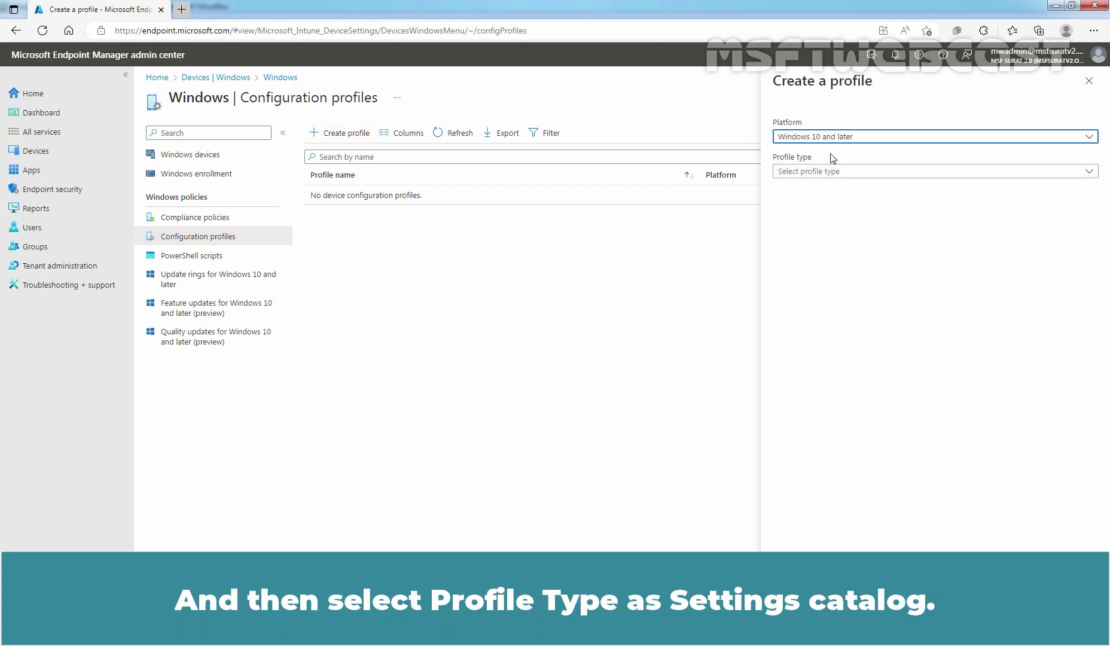
left_click(812, 172)
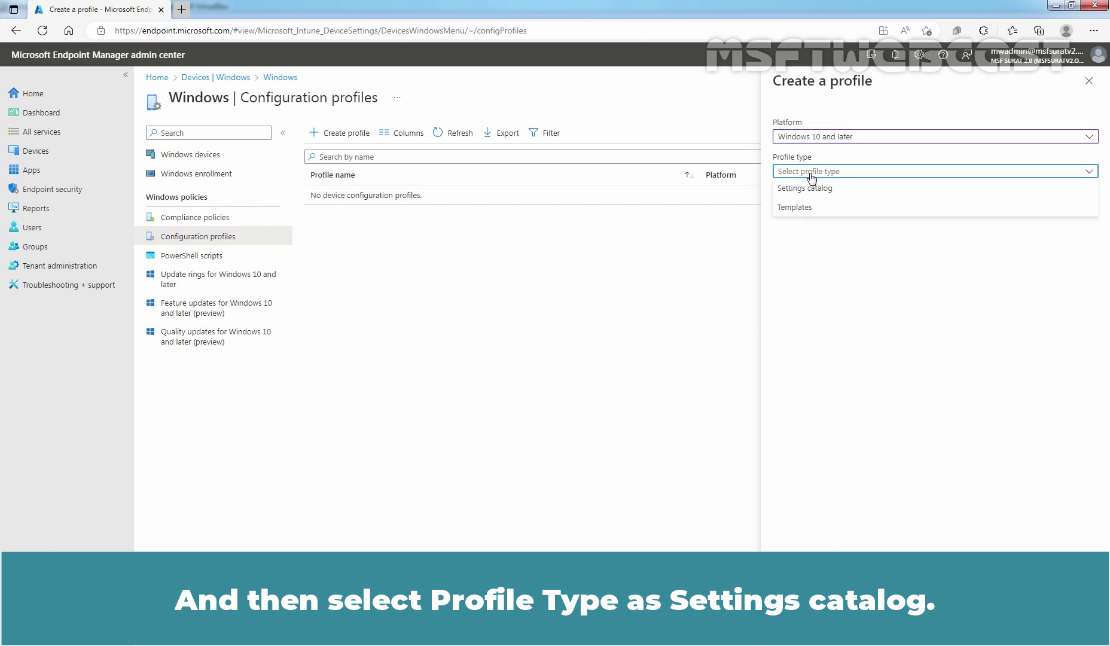
left_click(810, 187)
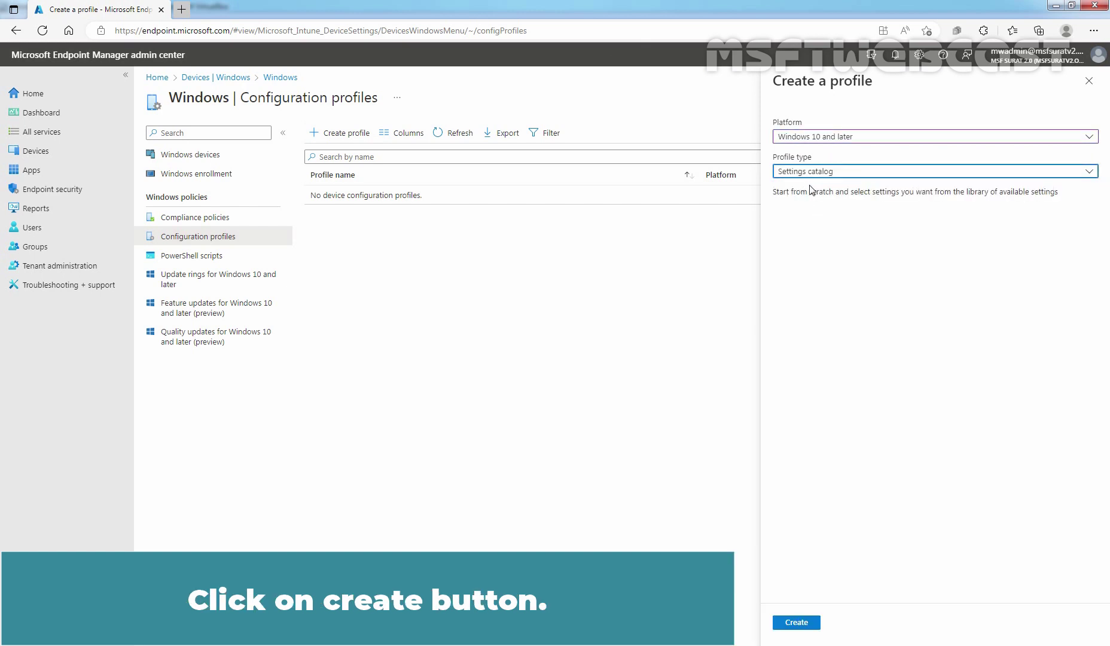
left_click(792, 622)
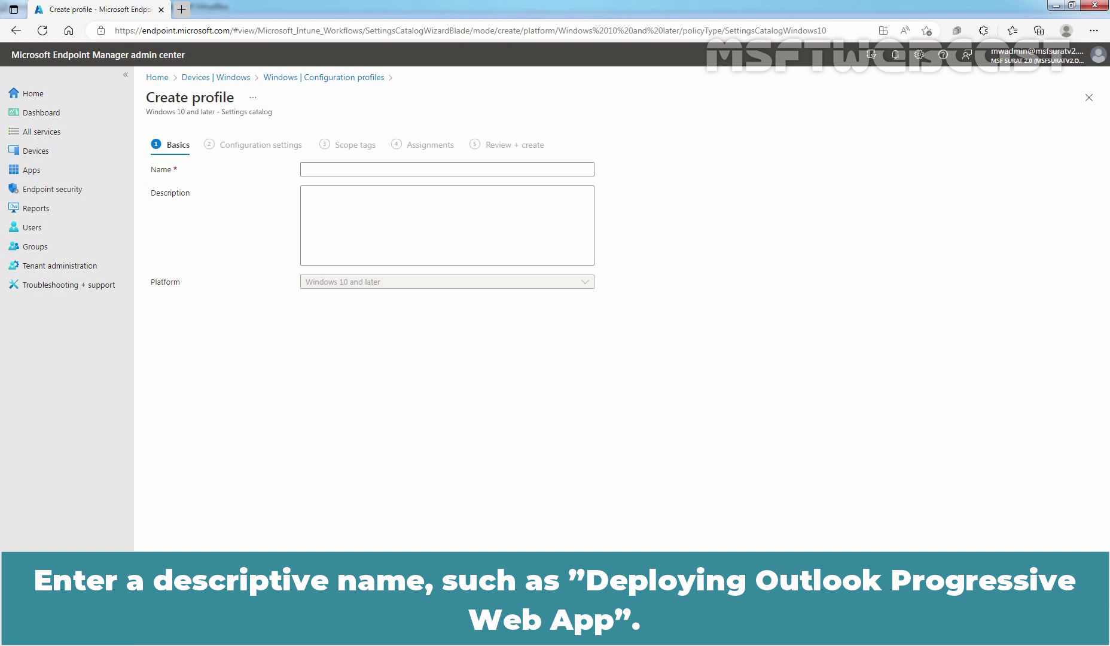
Step: Name the profile 'Deploying Outlook Progressive Web App' and open the Add settings picker
left_click(380, 169)
type("Deploying Outlook Progressive Web App")
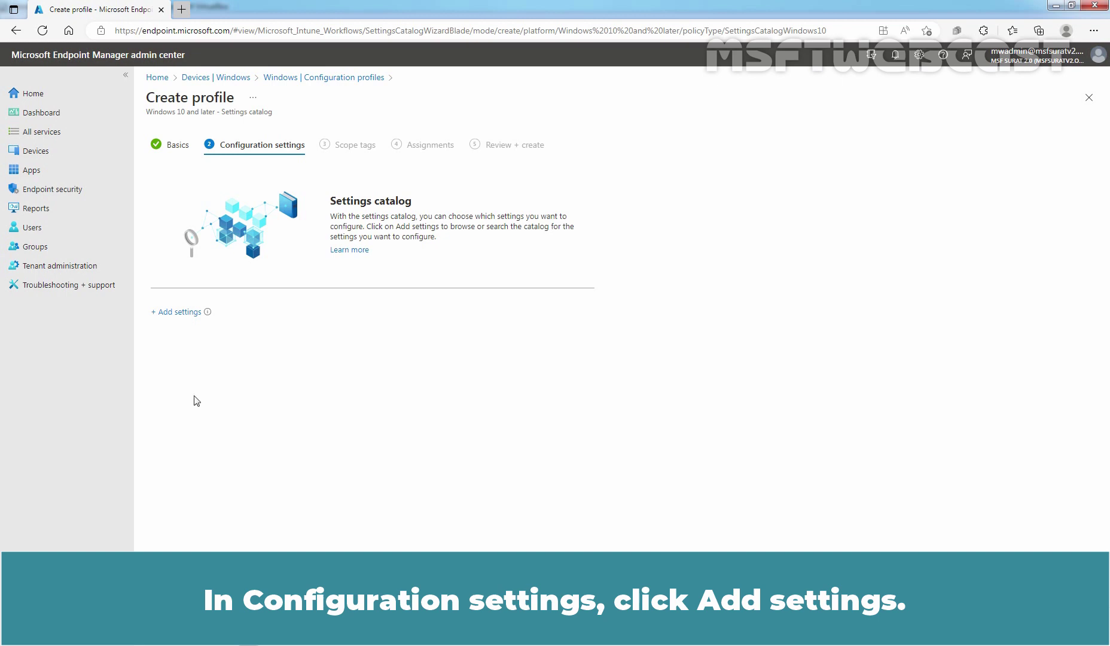
left_click(180, 312)
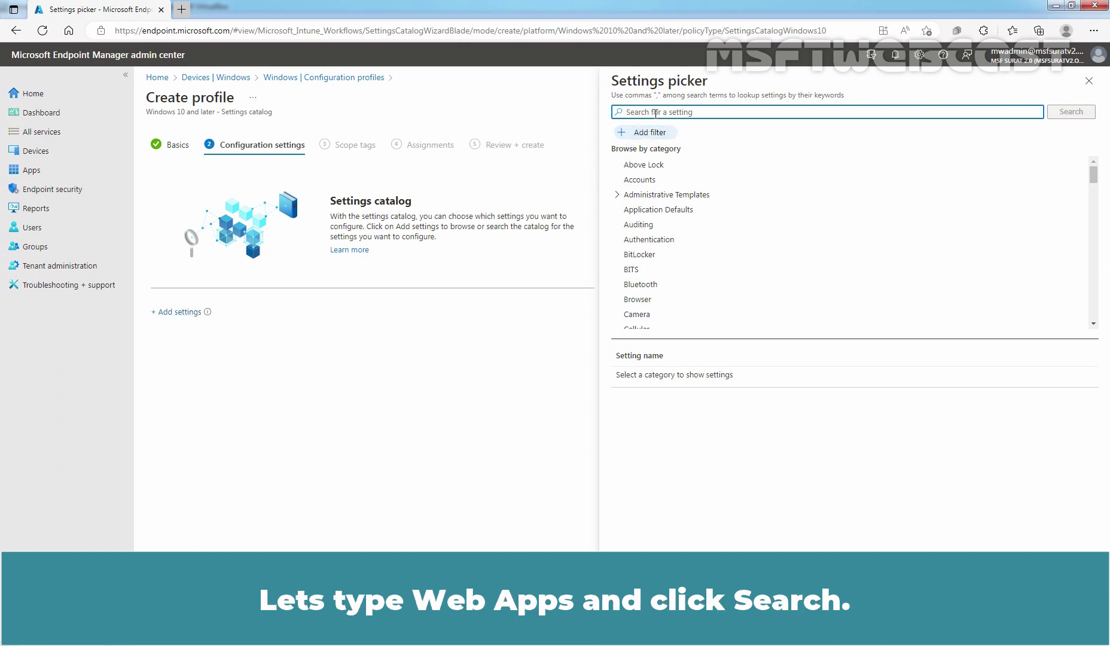
Step: Search 'web apps' and add Microsoft Edge's Configure list of force-installed Web Apps setting
type("web apps")
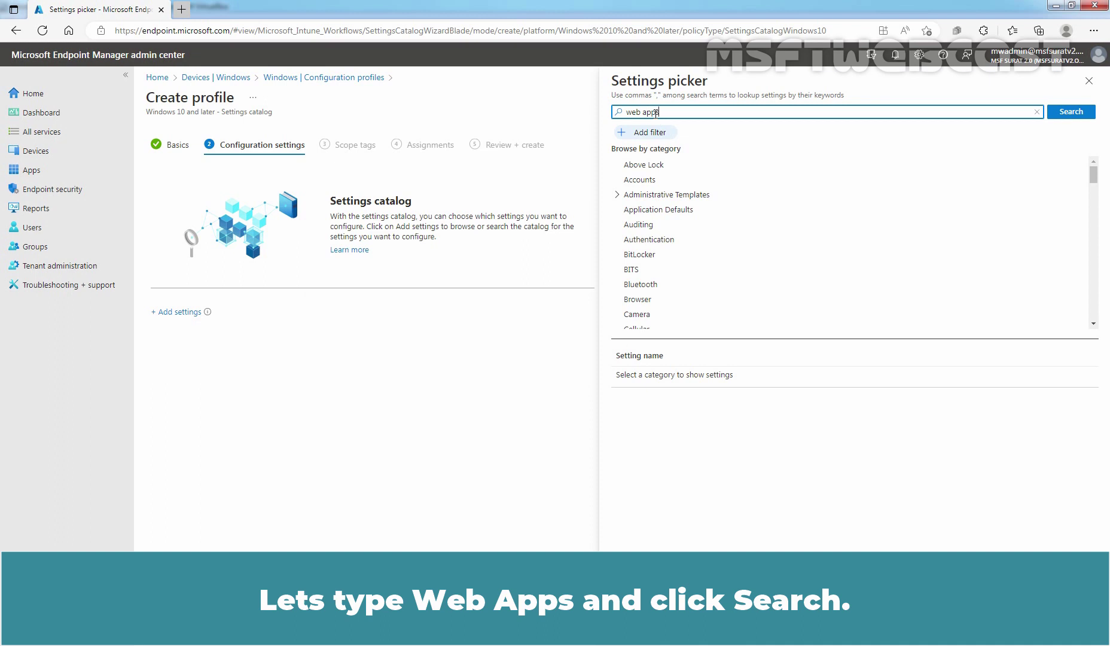
left_click(1070, 116)
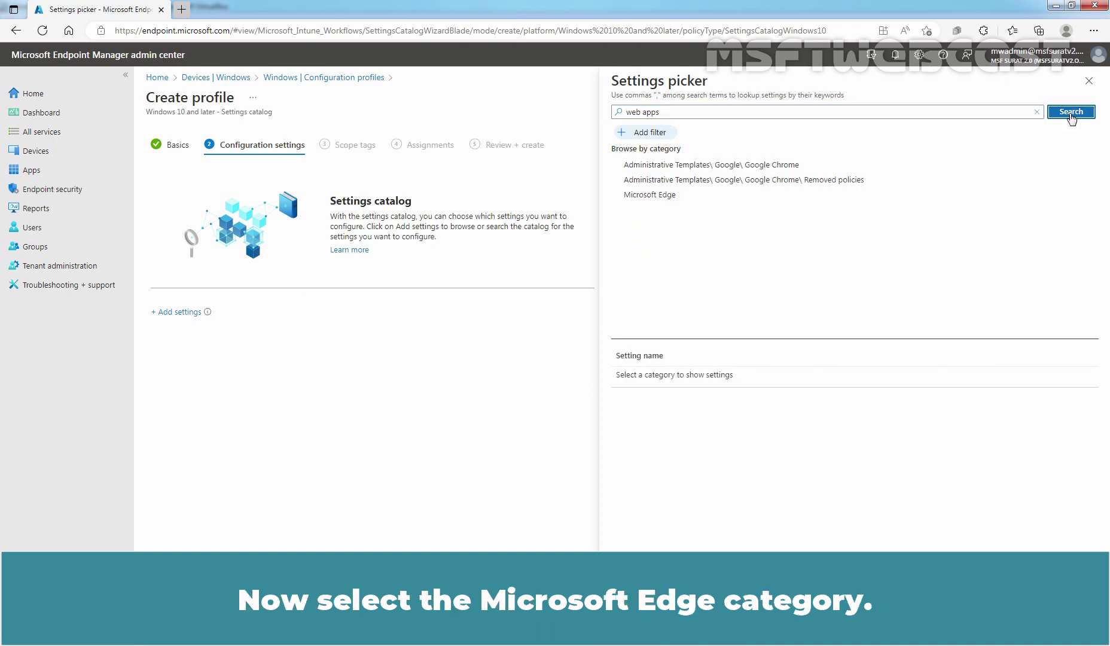
left_click(676, 194)
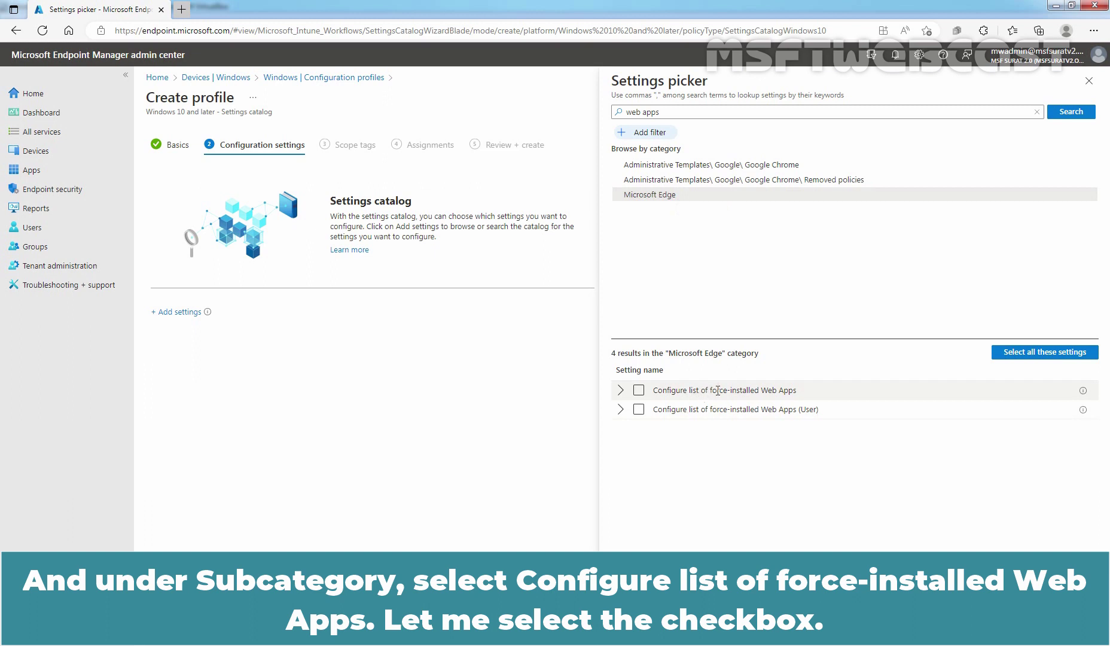
left_click(639, 390)
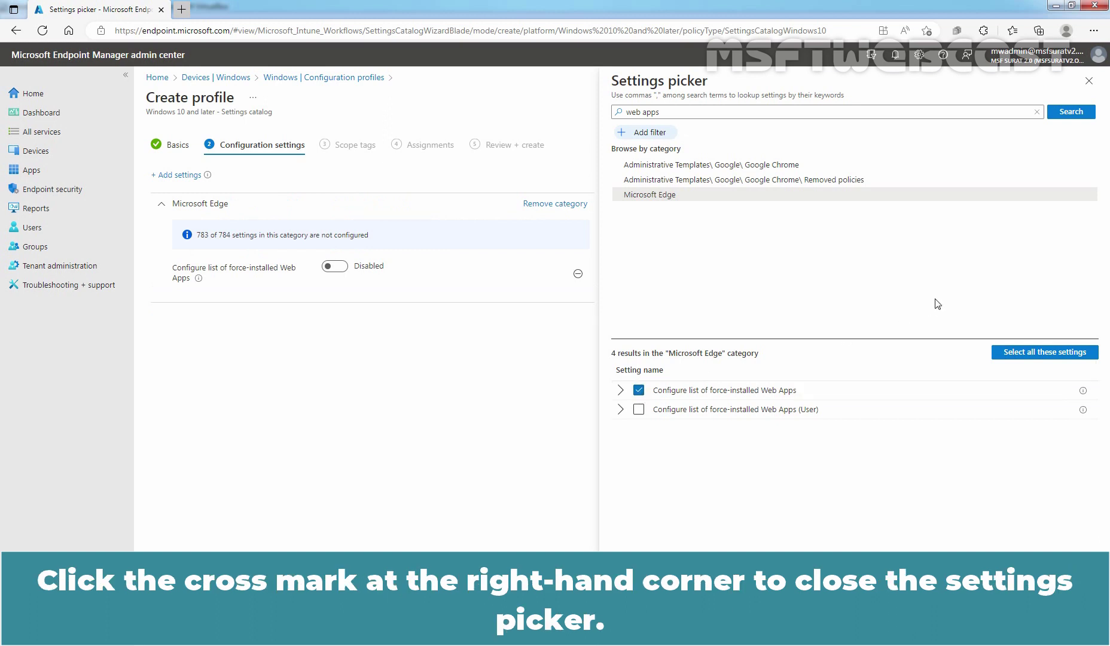
Step: Close the settings picker and switch Configure list of force-installed Web Apps to Enabled
left_click(1089, 82)
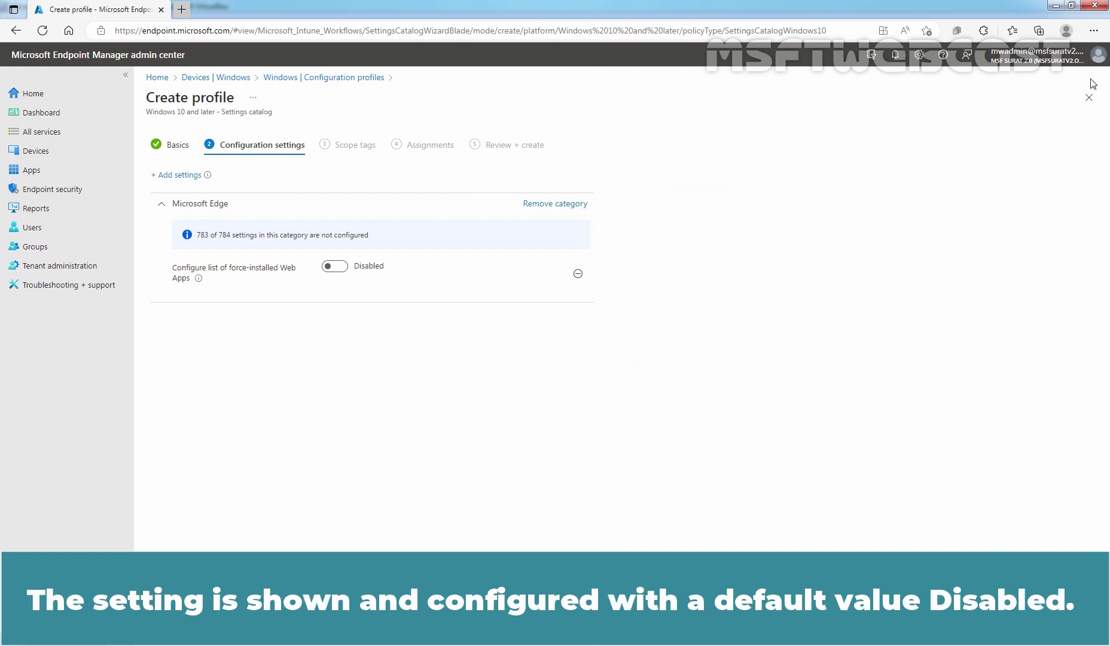
left_click(339, 272)
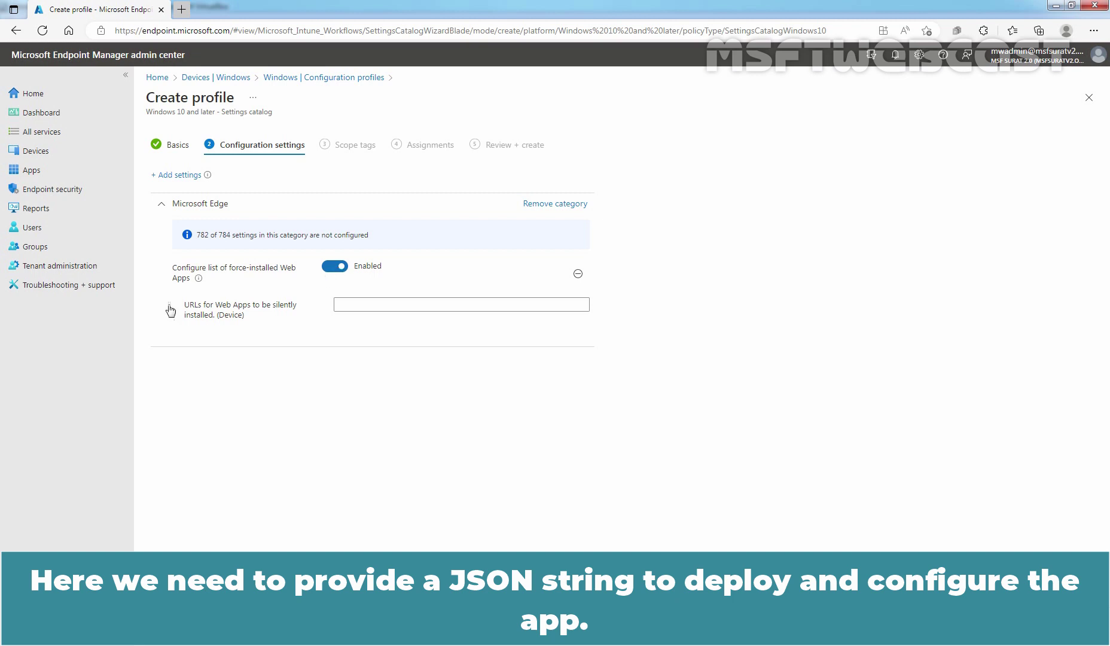
Step: Copy the WebApplist JSON from Notepad and paste it as plain text into the URLs field
key("alt+Tab")
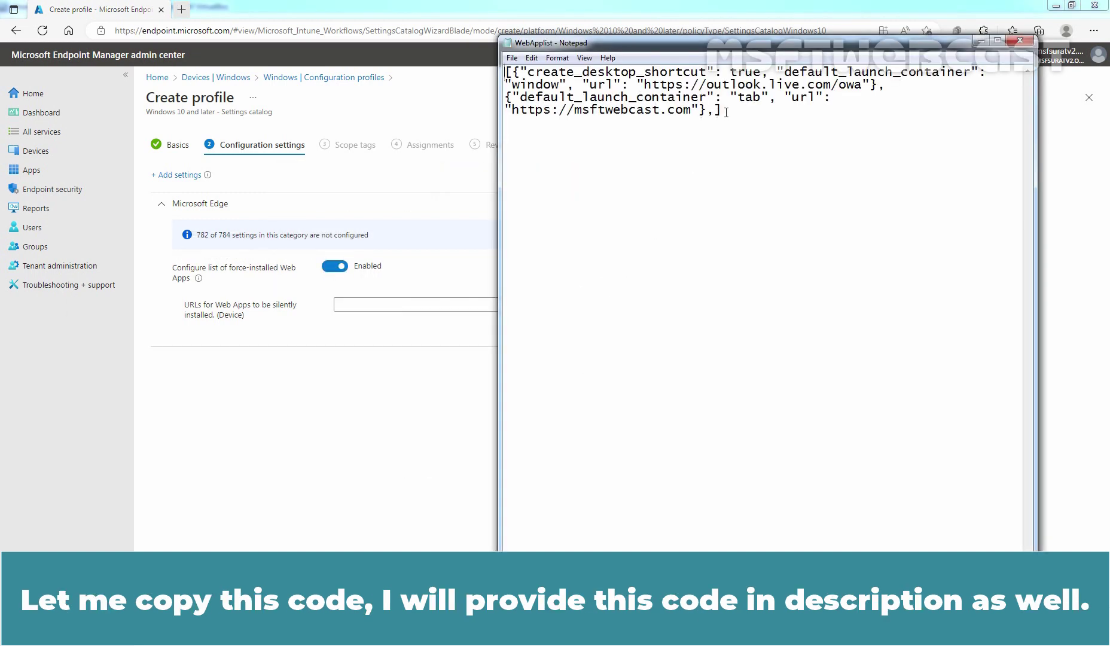
left_click_drag(726, 112, 472, 69)
right_click(562, 79)
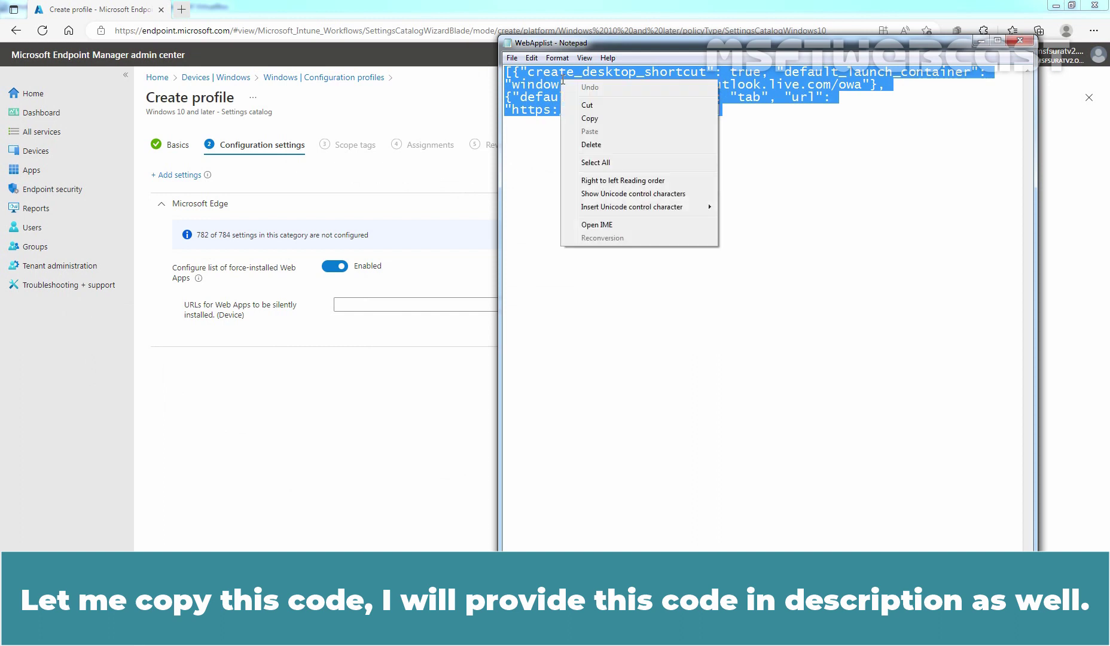
left_click(589, 118)
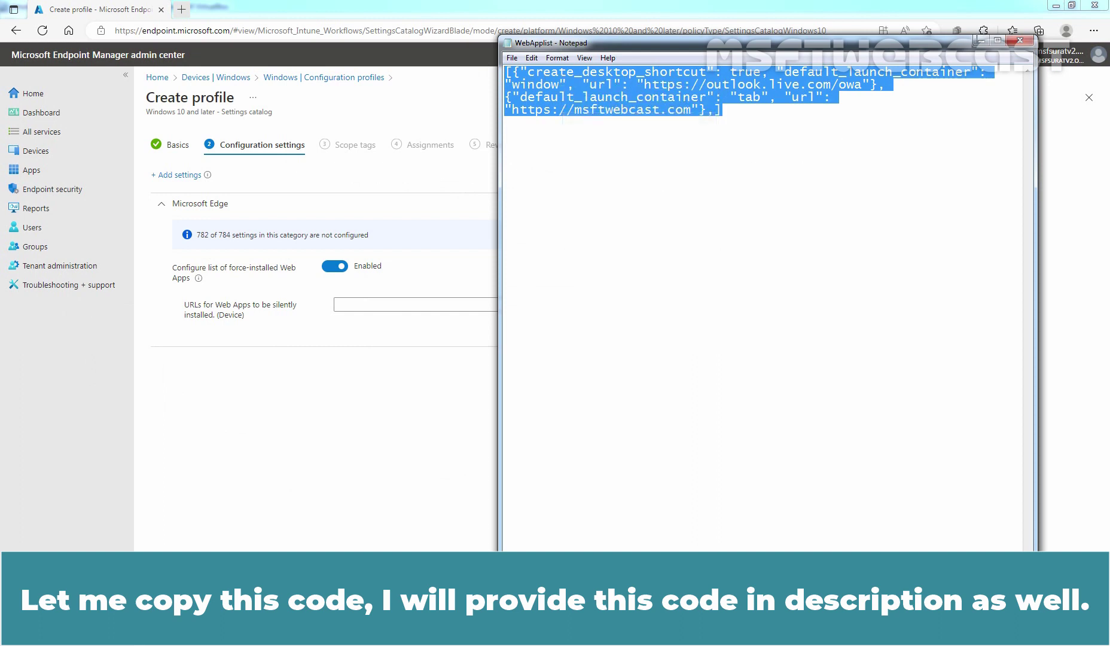
left_click(979, 40)
left_click(426, 305)
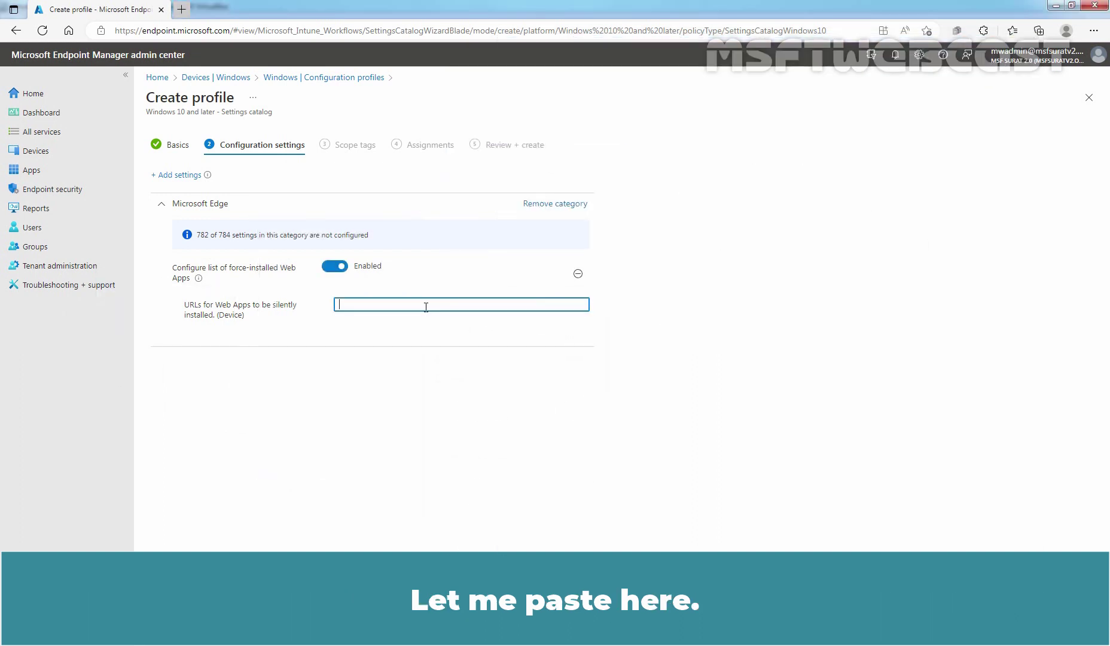
right_click(425, 306)
left_click(470, 416)
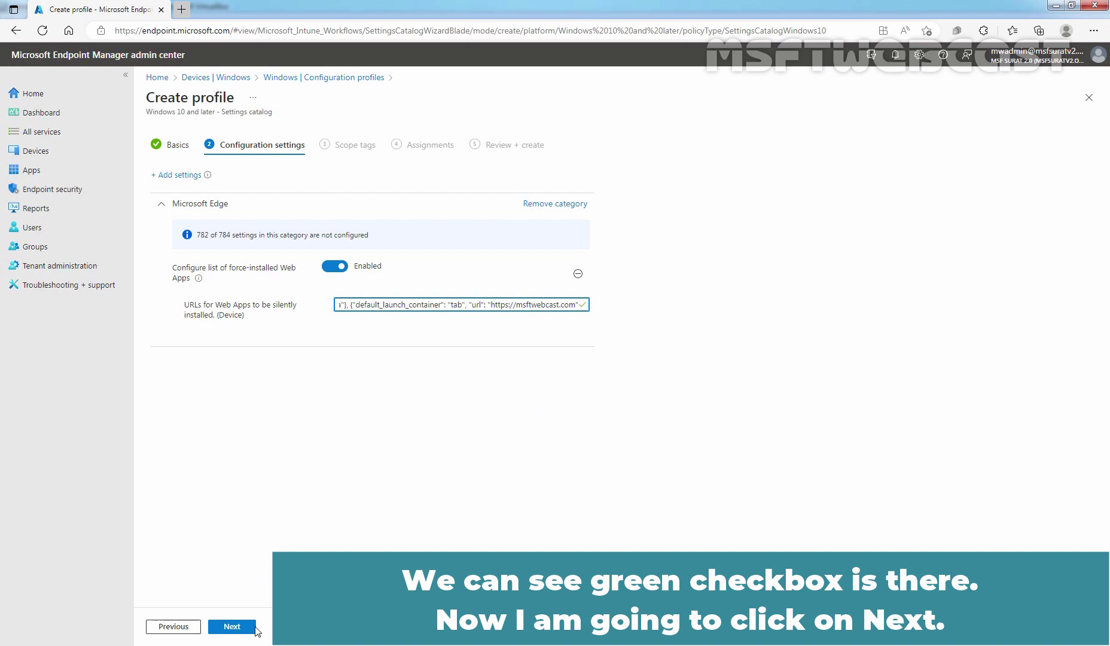
Step: Assign the profile to the Test_WinClient device group and advance to Review + create
left_click(230, 629)
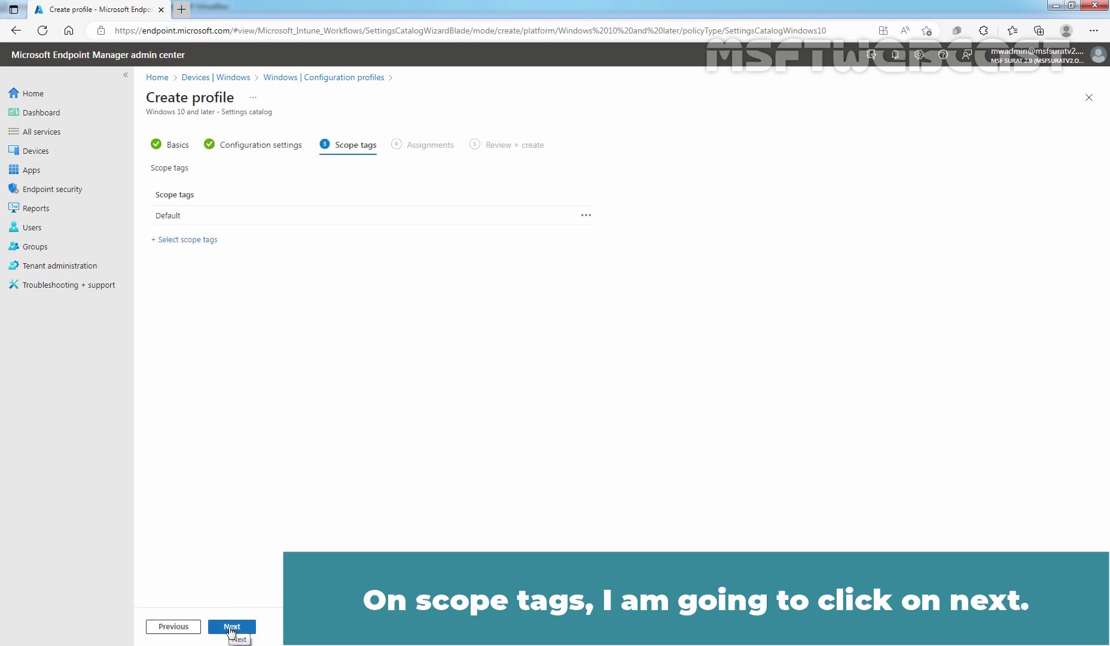
left_click(230, 628)
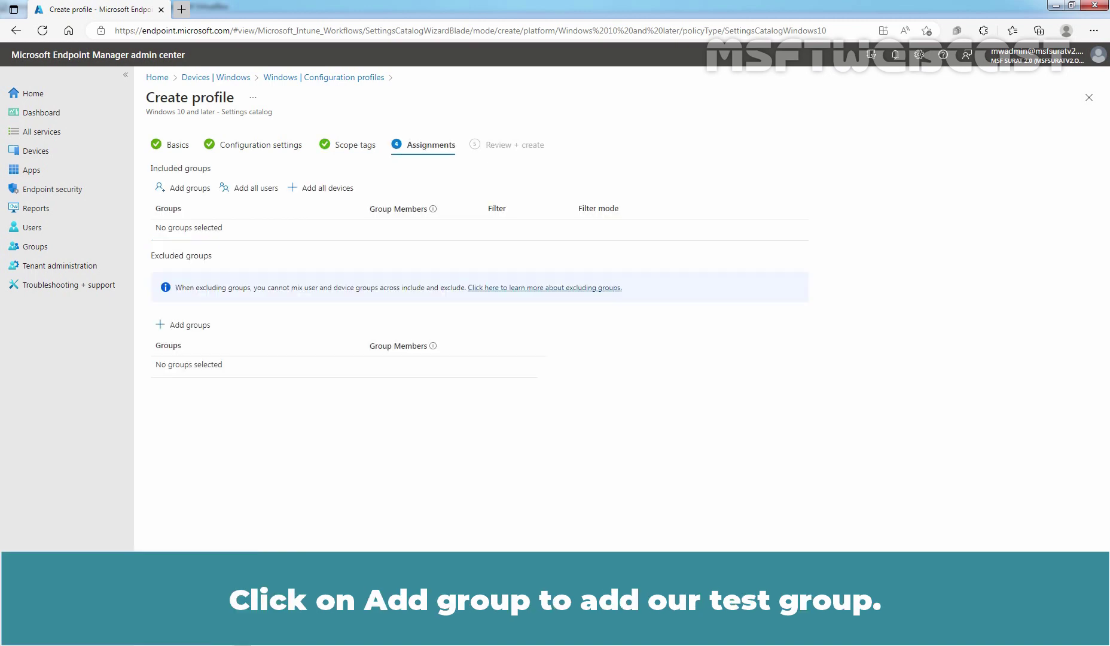
left_click(188, 189)
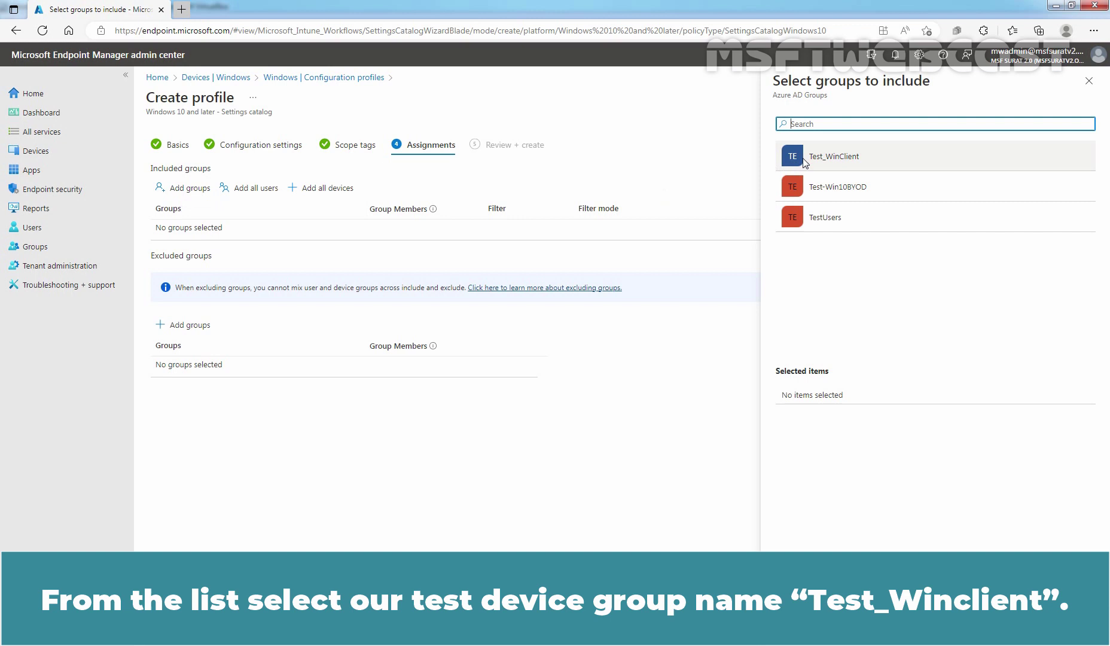
left_click(830, 158)
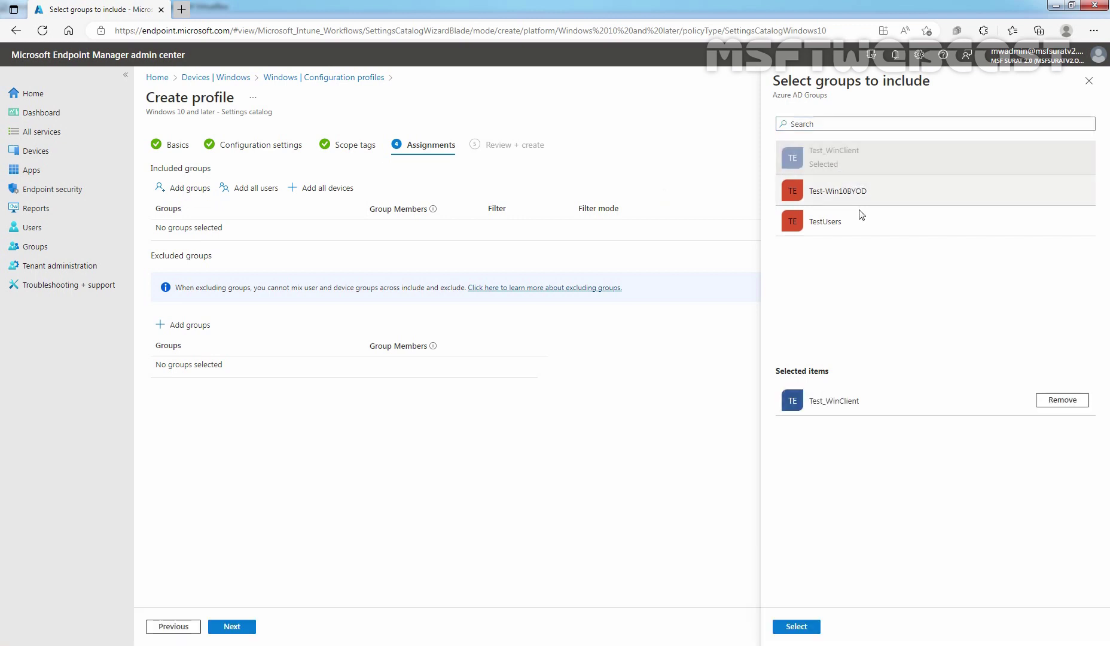
left_click(794, 625)
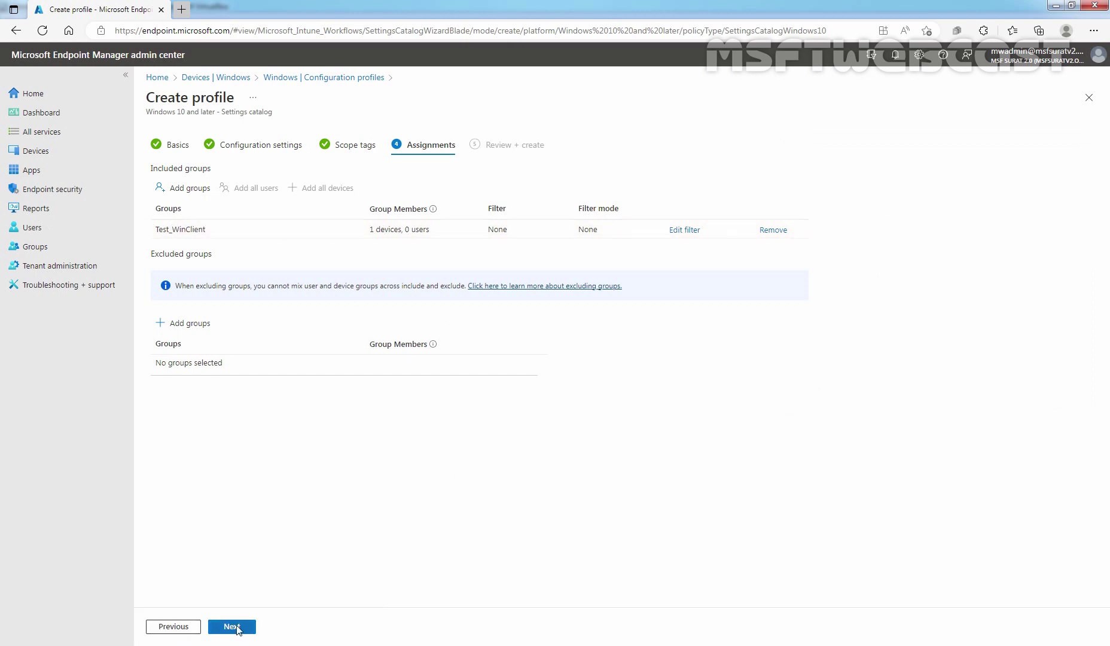
left_click(237, 627)
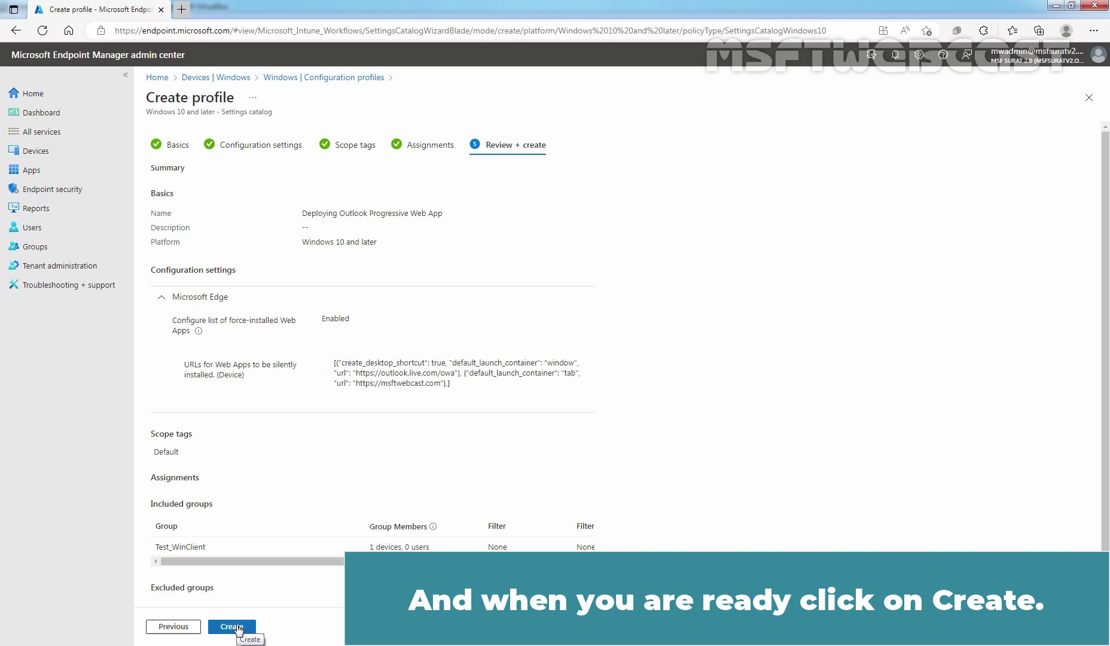
Step: Click Create to save the Deploying Outlook Progressive Web App profile
left_click(233, 626)
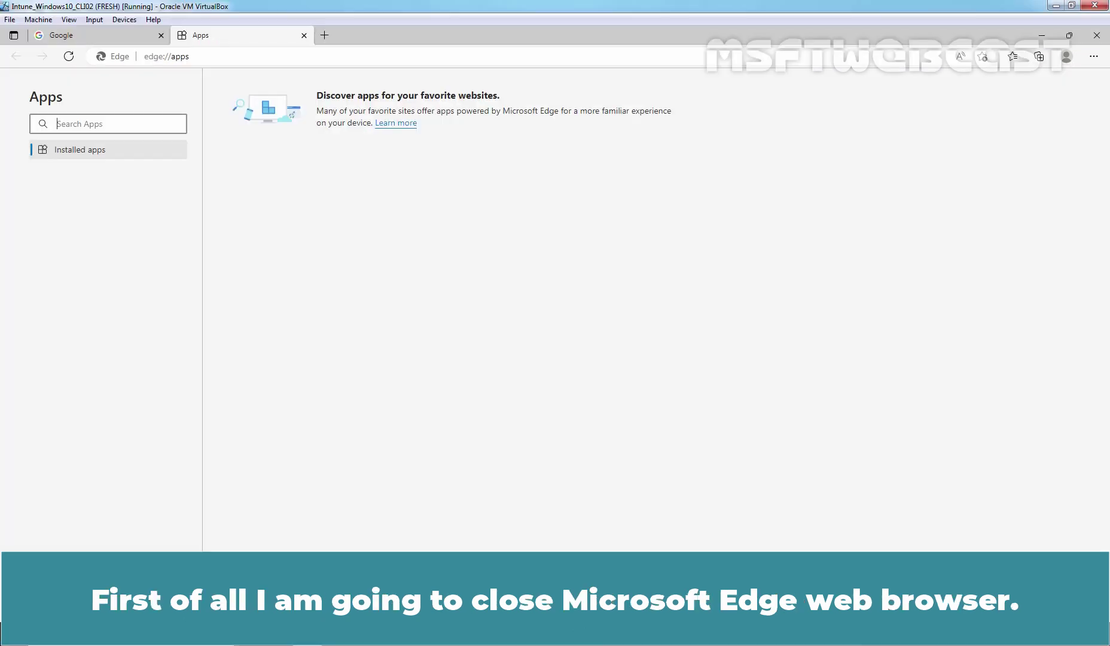
Step: Close Edge, sync the MSF SURAT 2.0 work account via Intune Sync, then reveal the Outlook desktop shortcut
left_click(1096, 36)
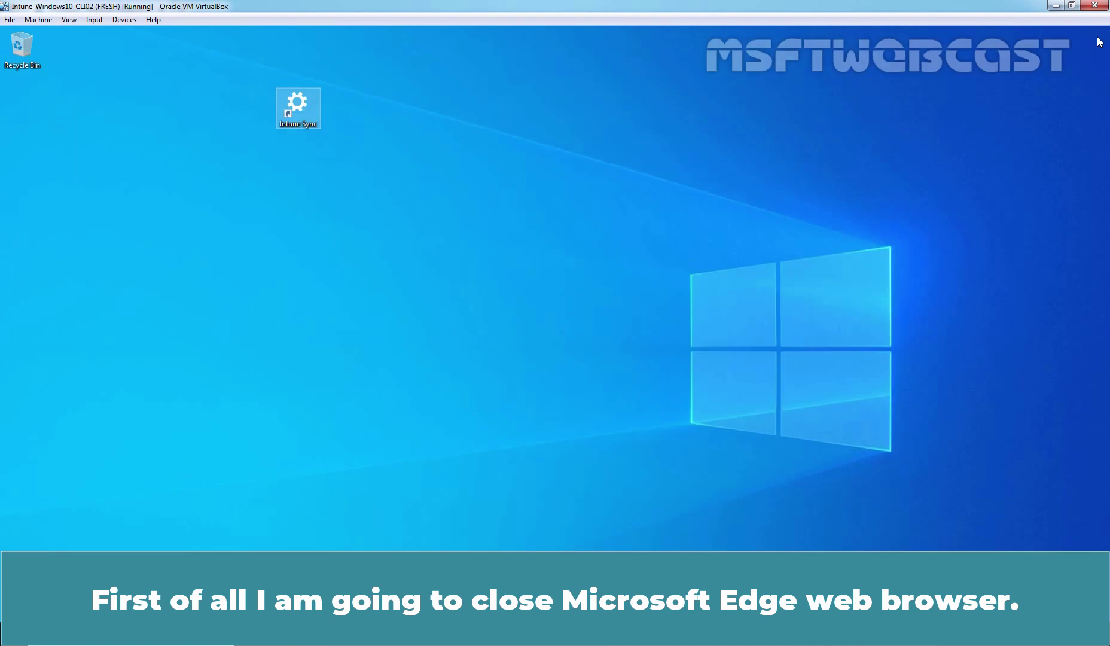
double_click(290, 107)
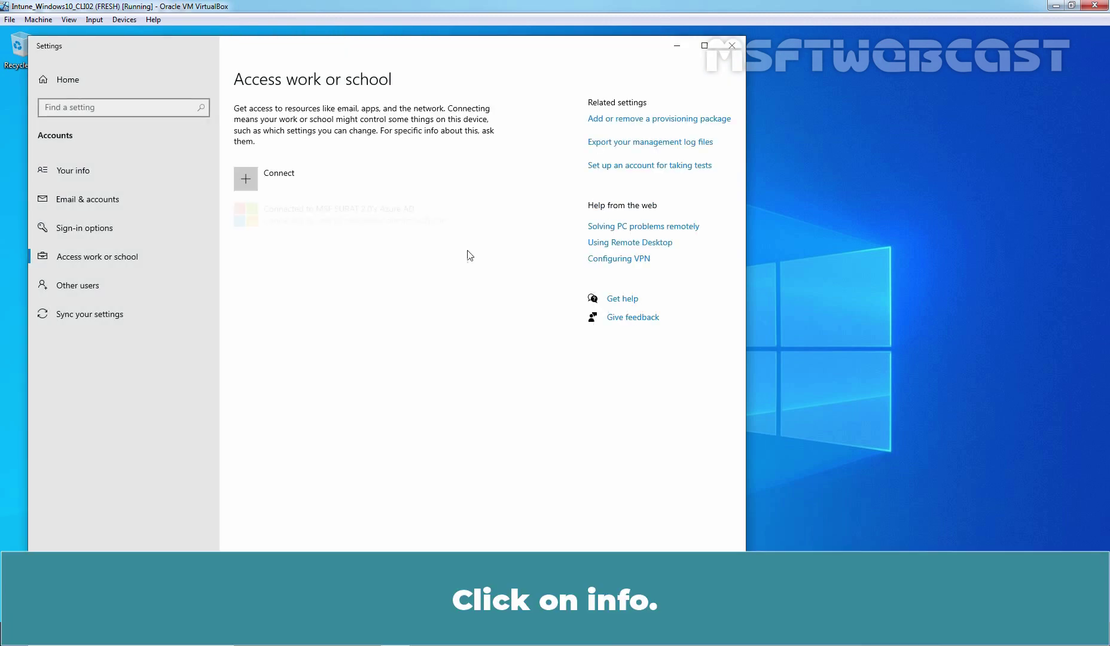
left_click(382, 216)
left_click(400, 268)
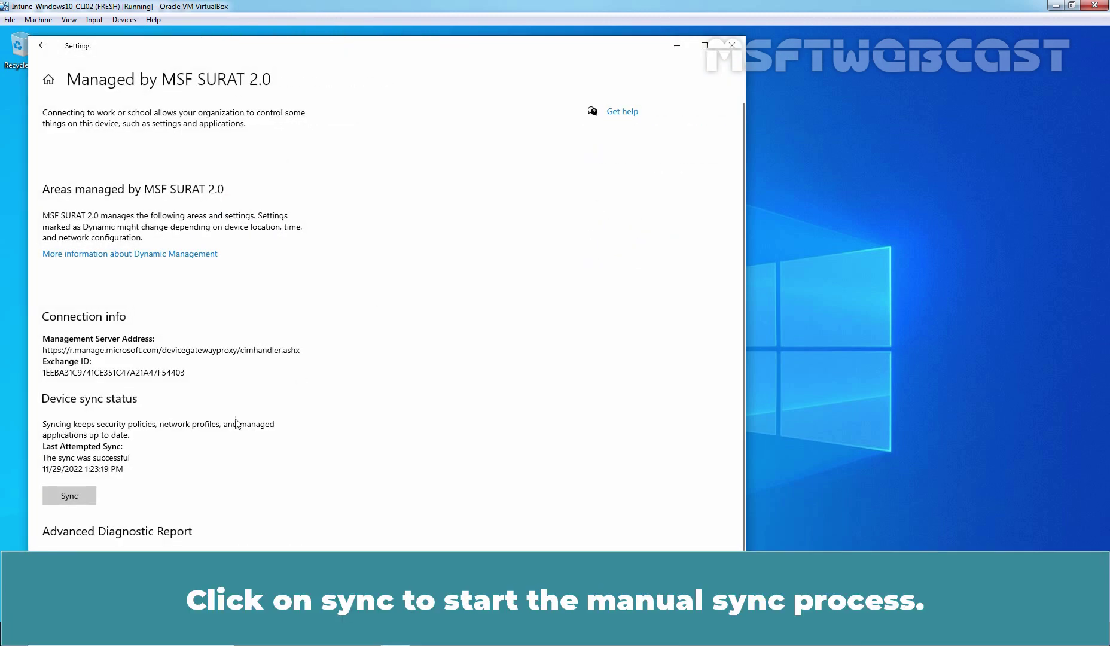
left_click(70, 497)
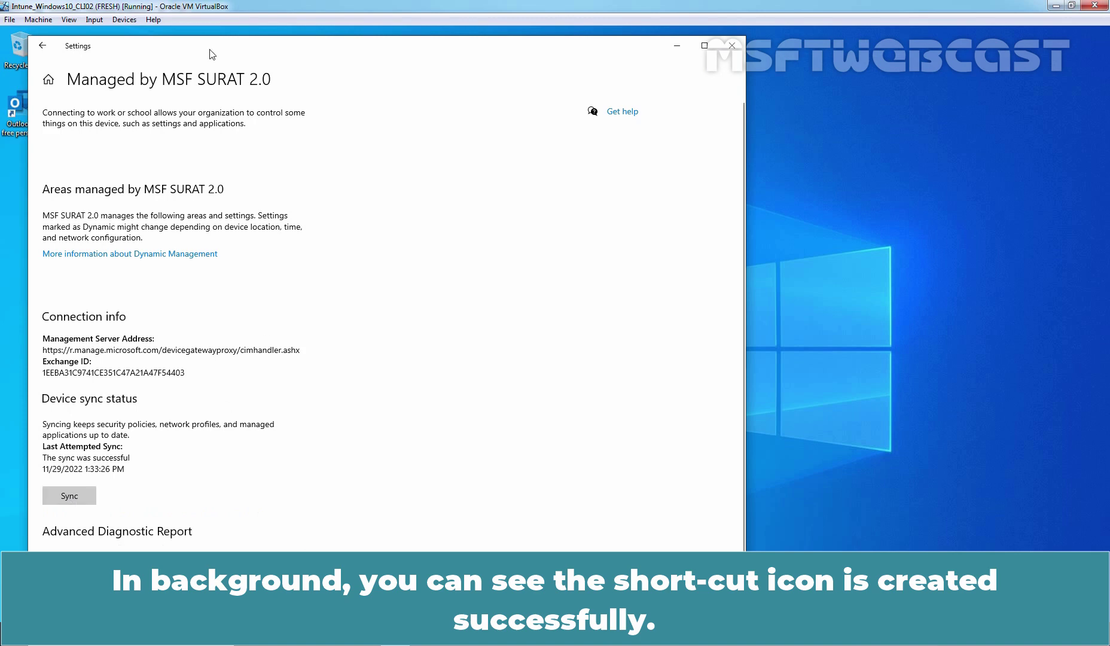
left_click_drag(211, 51, 293, 51)
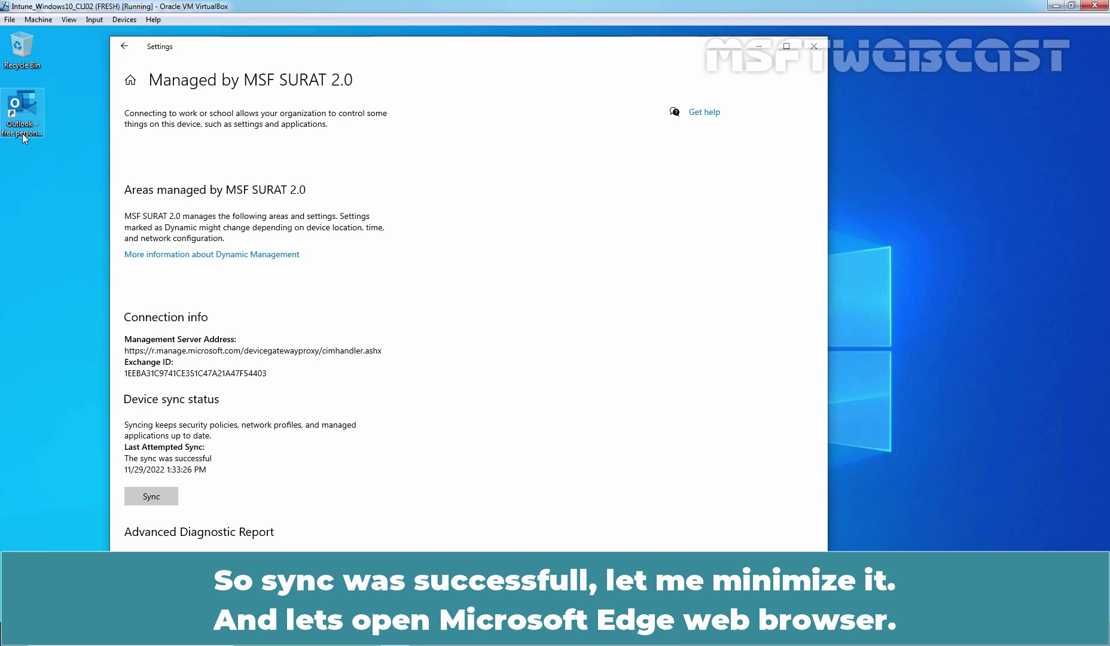
left_click(755, 47)
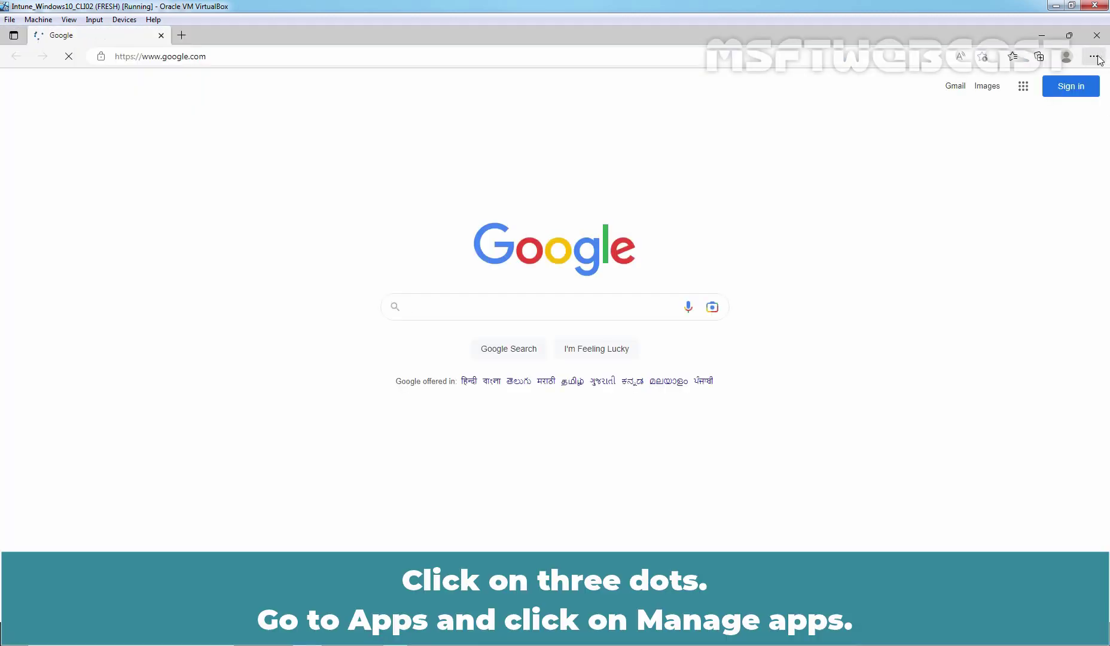
Step: Open Edge's Manage apps page to check the installed Outlook web app
left_click(1094, 56)
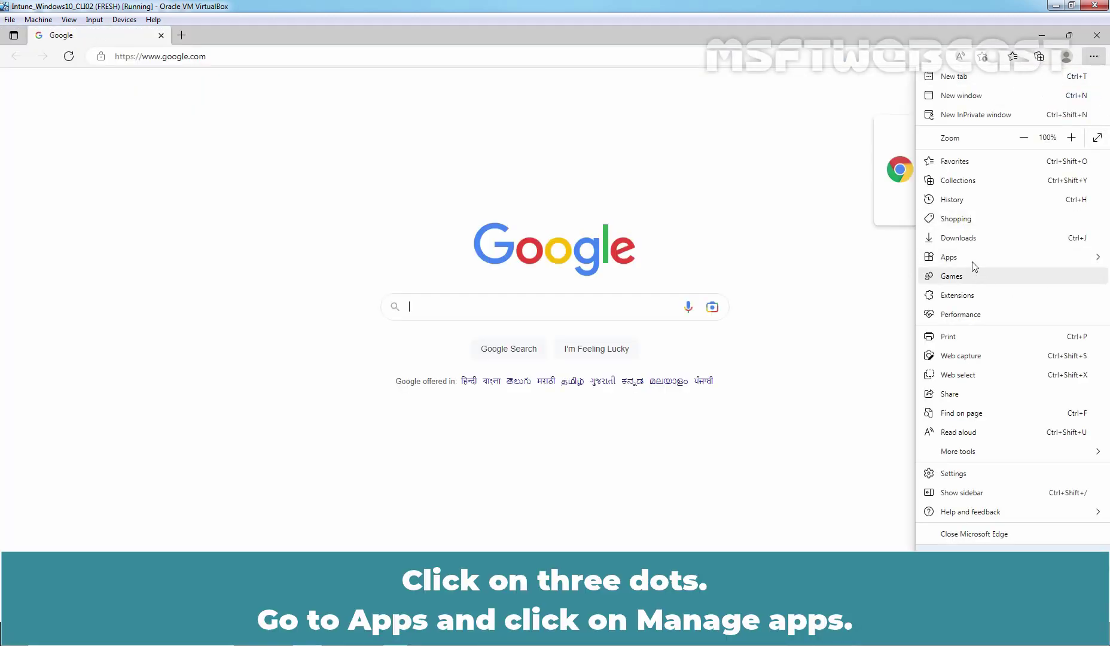
mouse_move(973, 257)
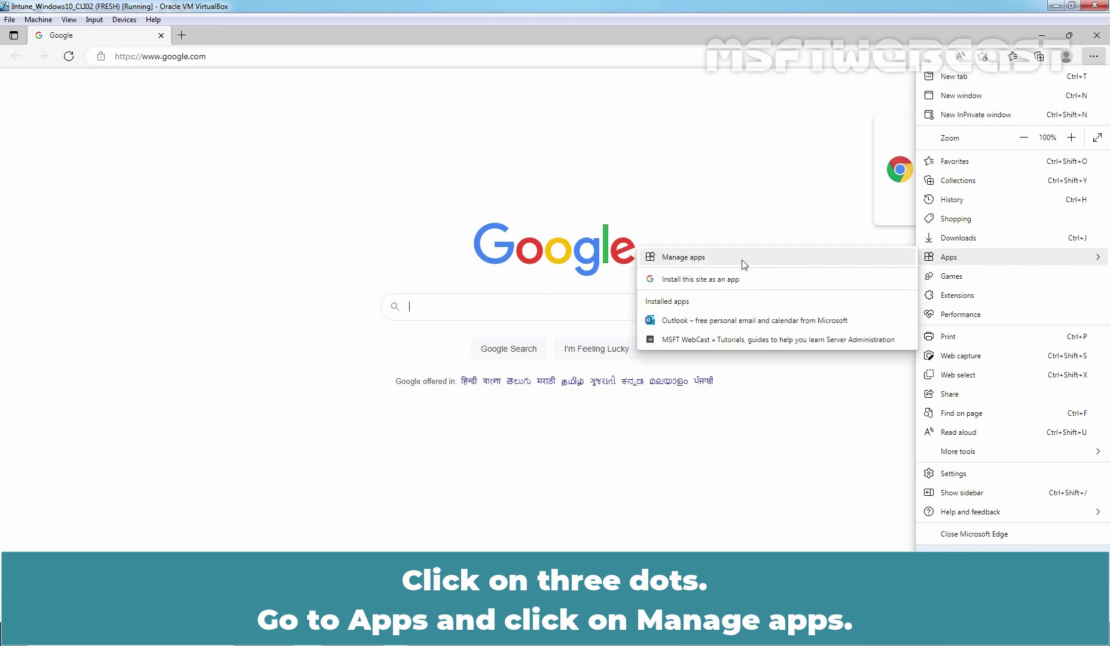
left_click(742, 259)
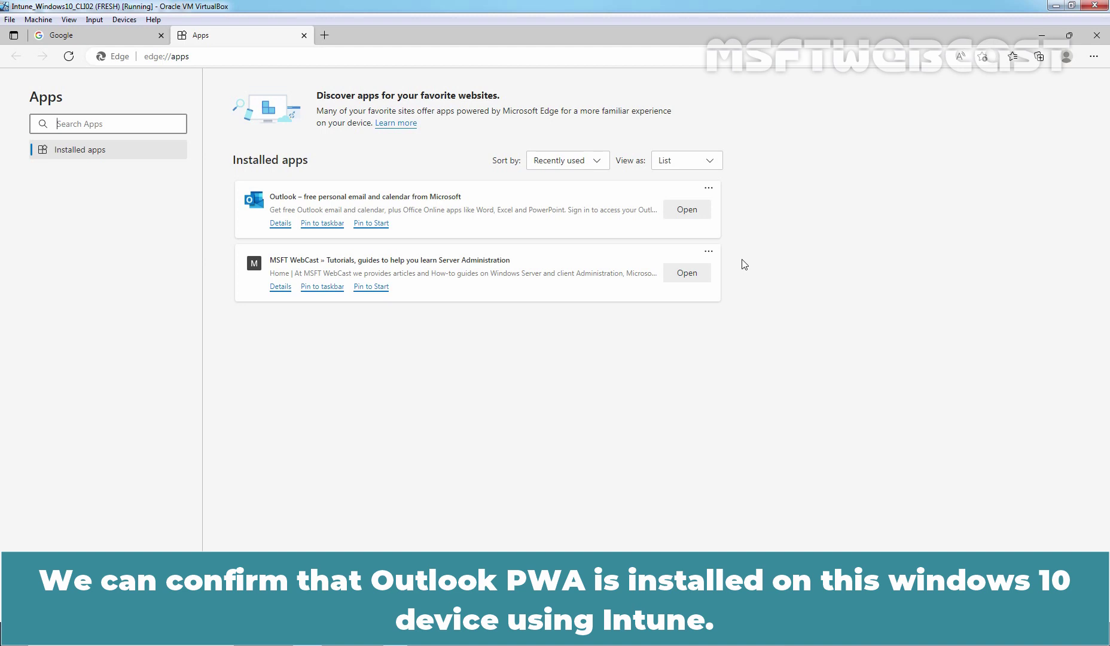
Step: Minimize Edge and run another device sync from the Settings window
left_click(1042, 36)
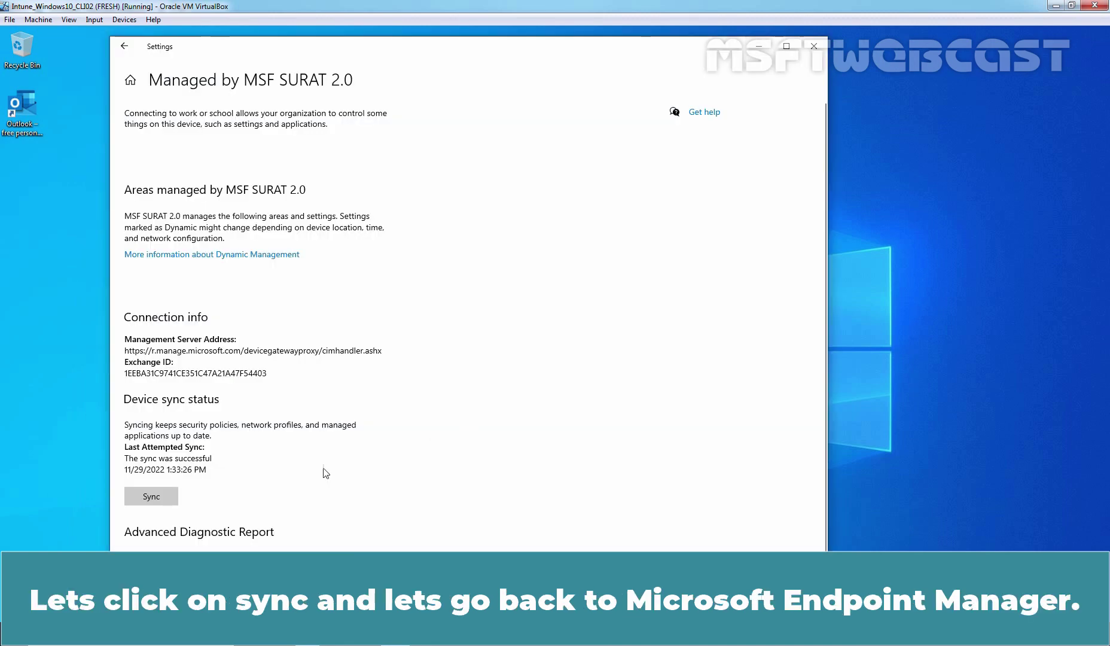
left_click(149, 497)
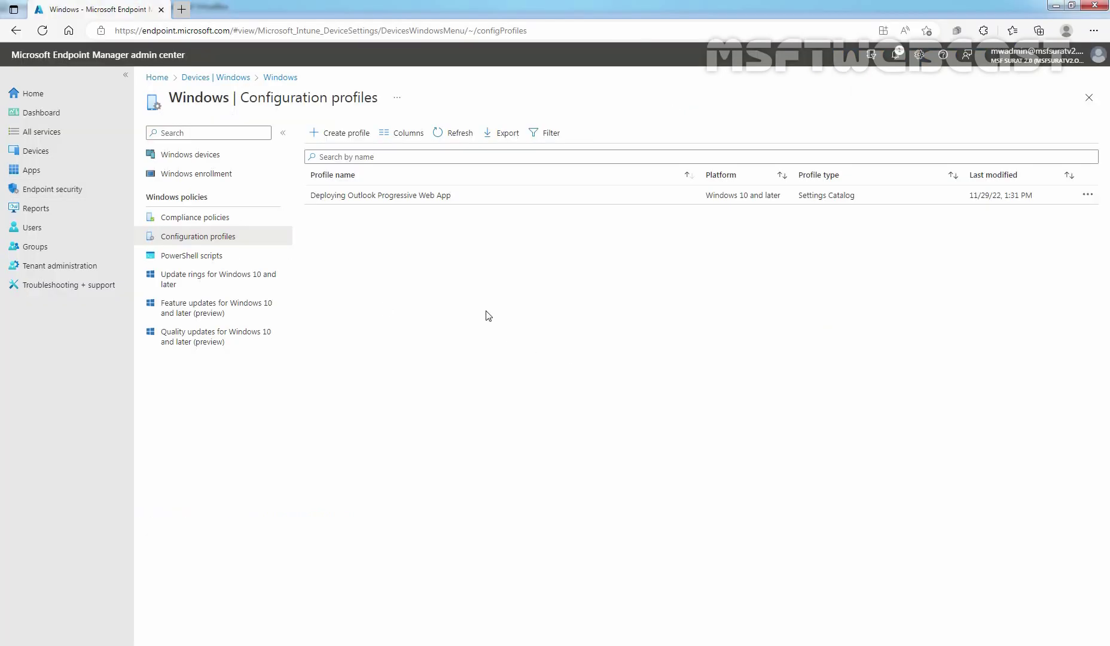
left_click(451, 135)
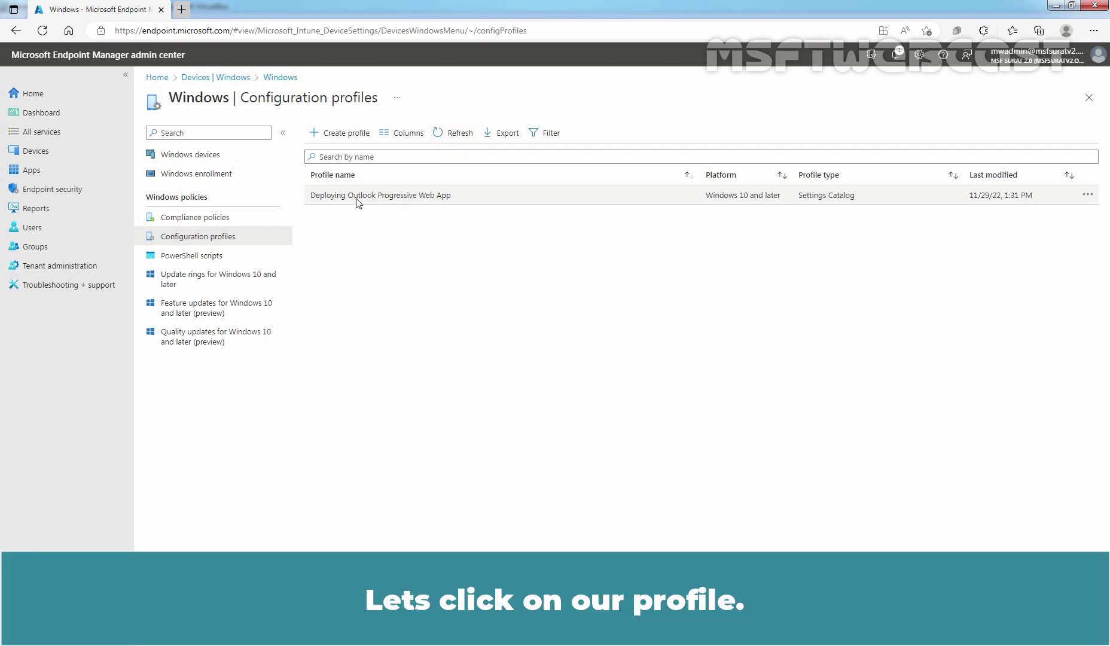
left_click(356, 200)
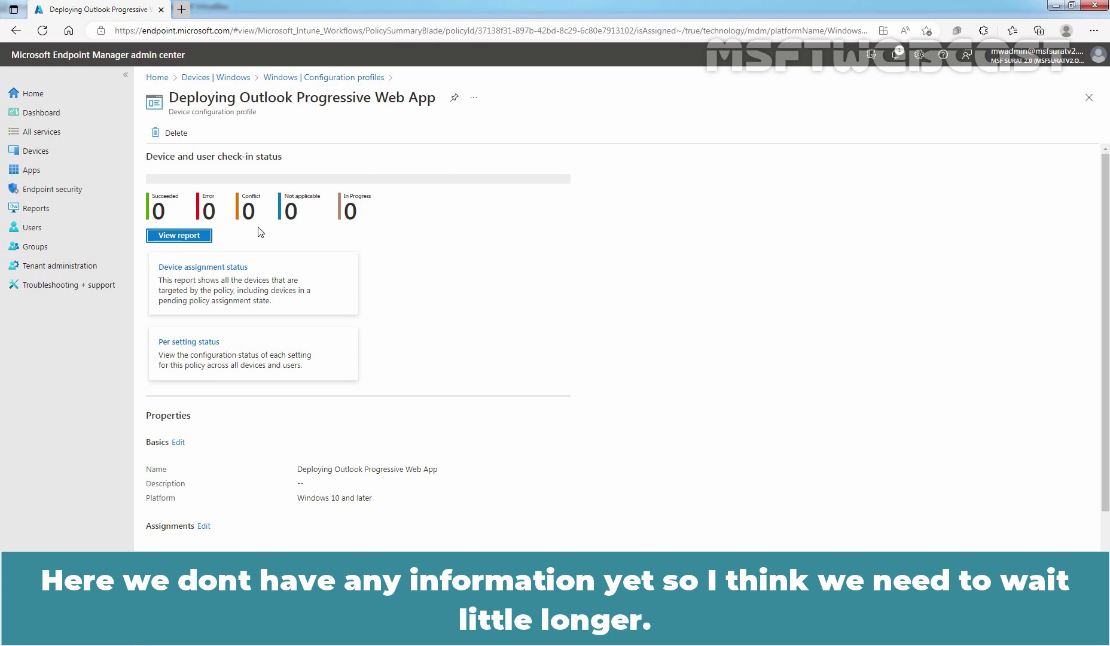
left_click(317, 78)
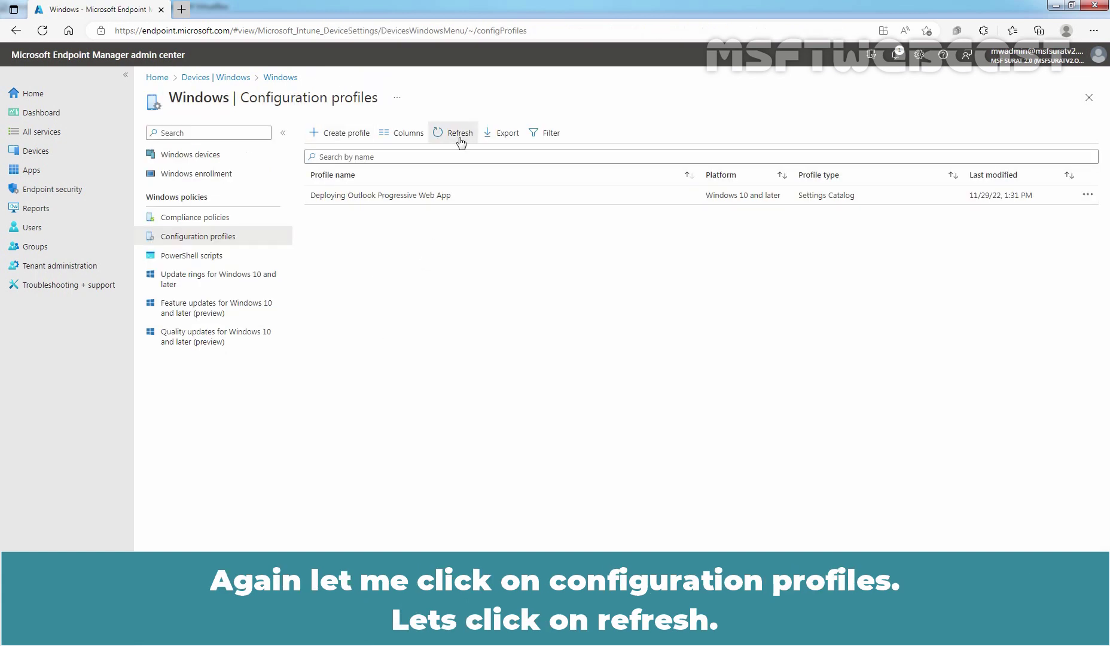
left_click(460, 137)
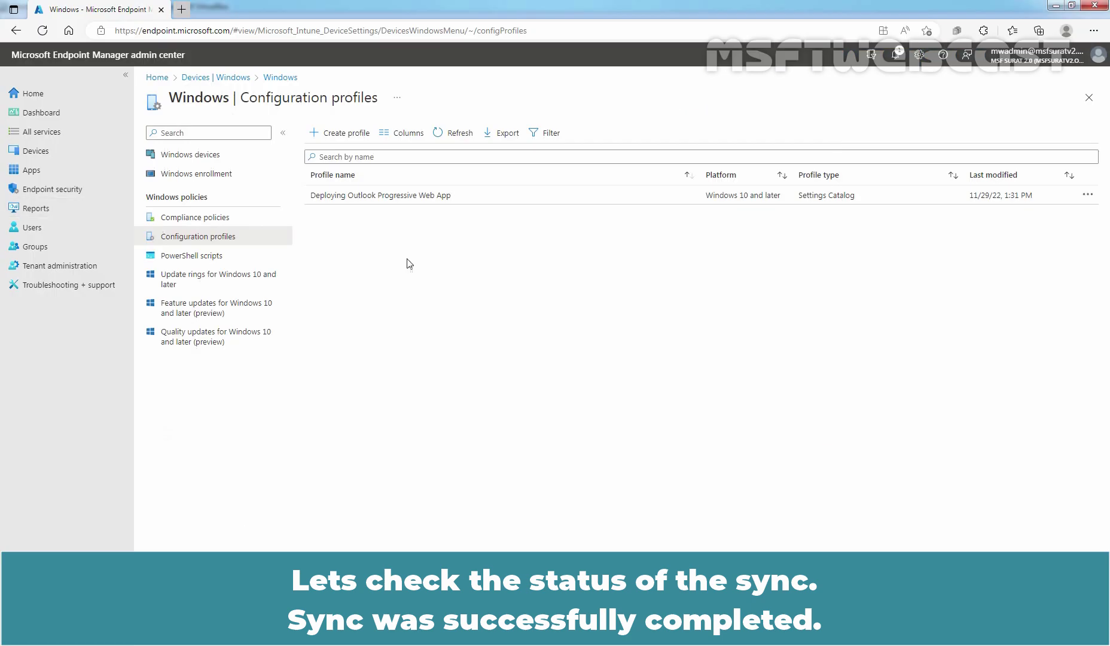
Step: Open the Deploying Outlook Progressive Web App profile's overview in the admin center
left_click(348, 199)
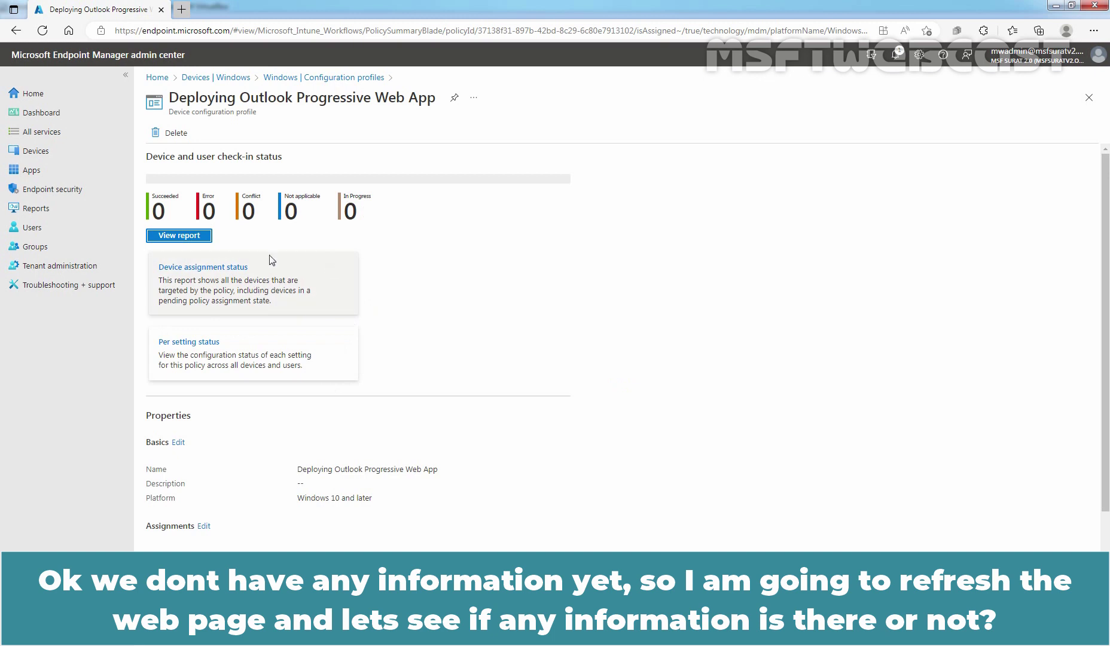
Step: Refresh the profile overview to show 1 device Succeeded, then open its device check-in report
left_click(43, 31)
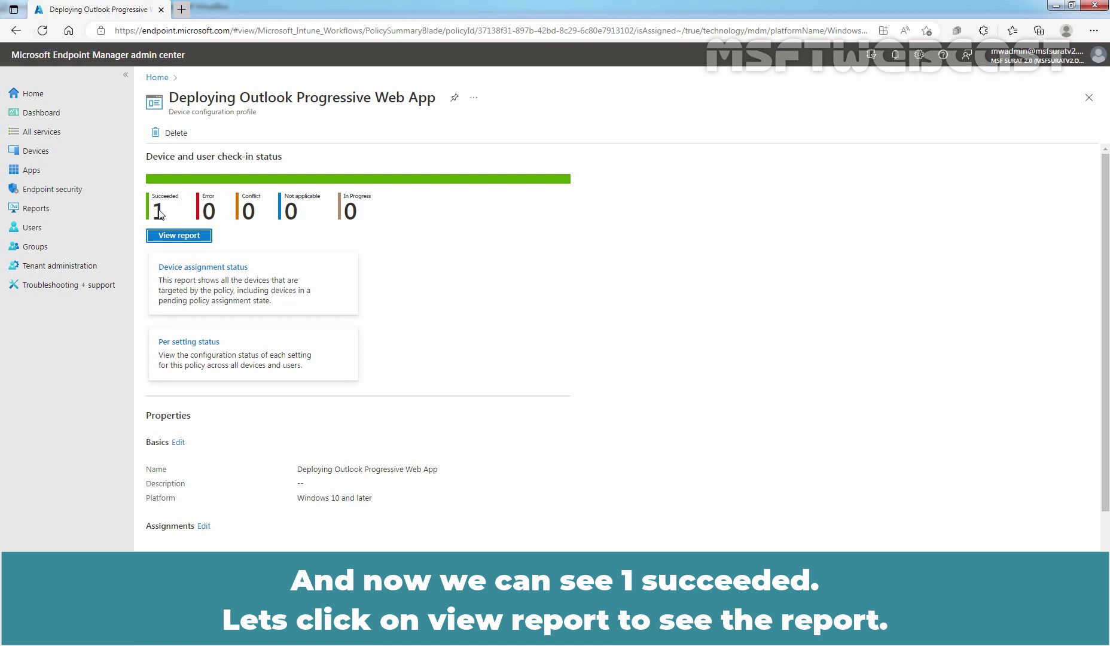
left_click(177, 237)
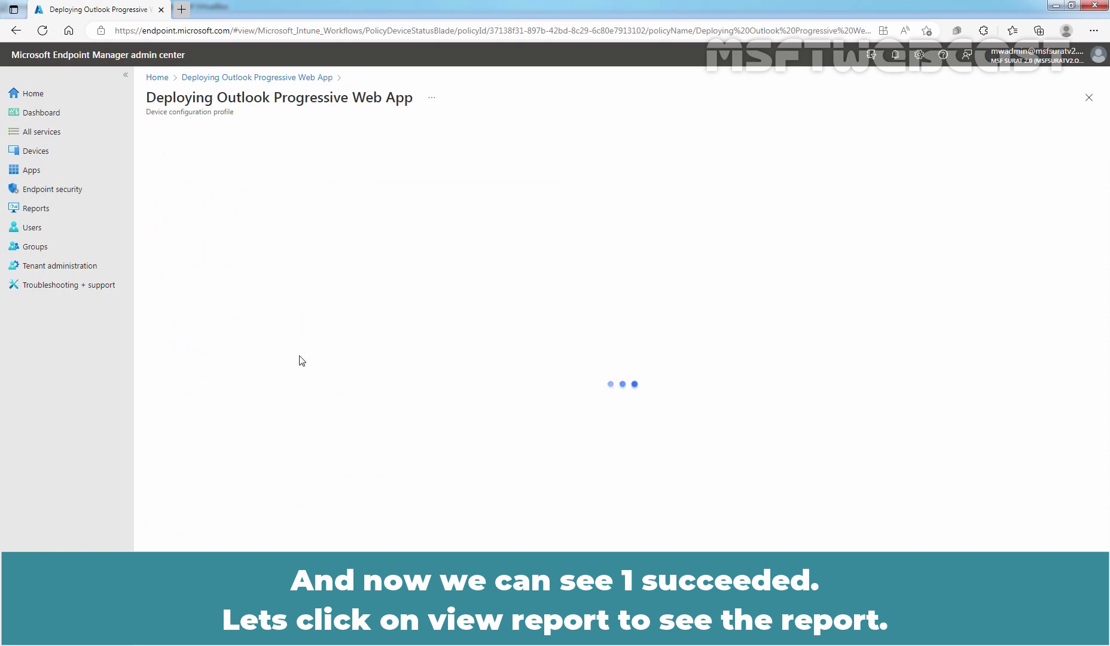